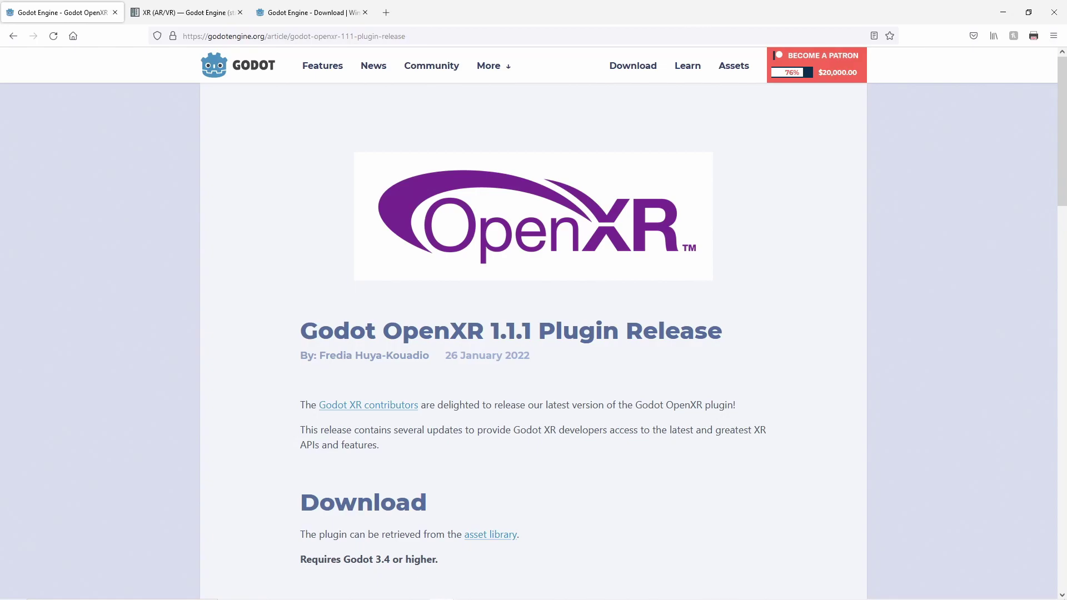
Step: Go to the Godot XR (AR/VR) docs and read through the OpenXR plugin page
scroll(797, 574, "down", 8)
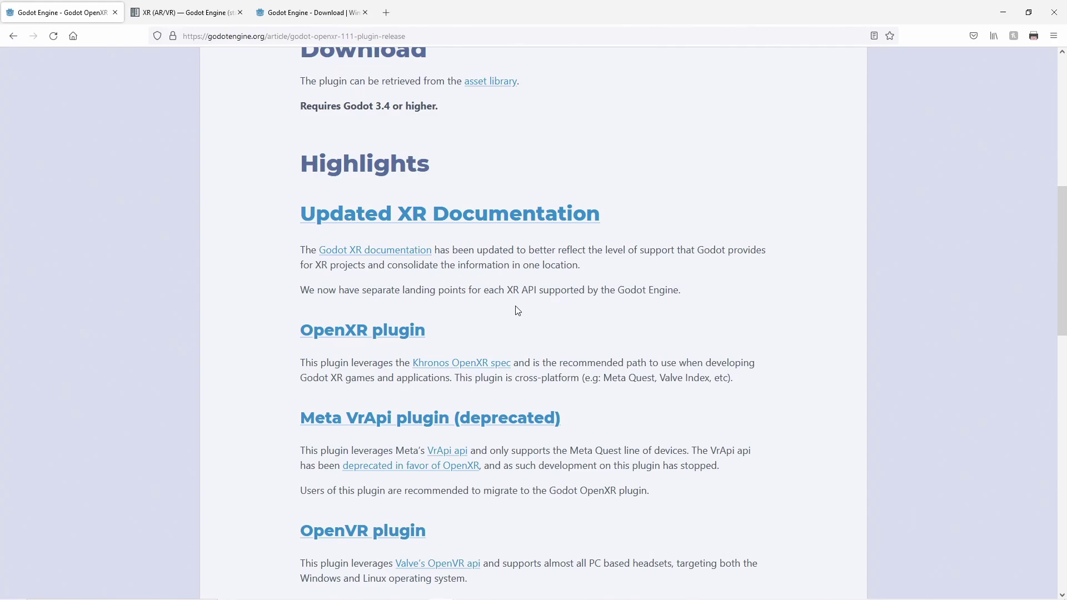
scroll(517, 310, "down", 4)
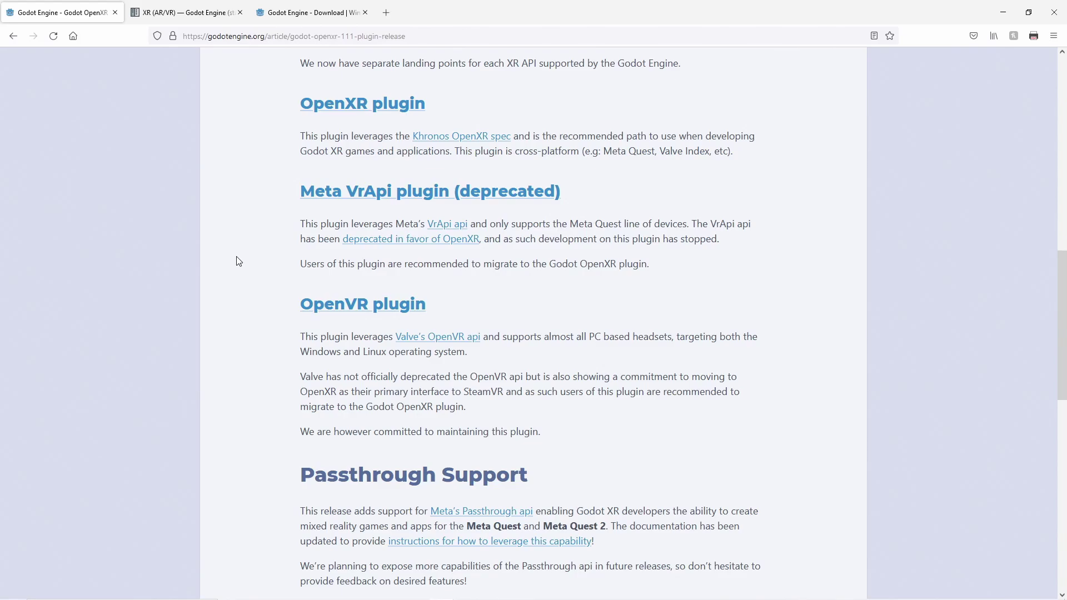
scroll(238, 261, "down", 6)
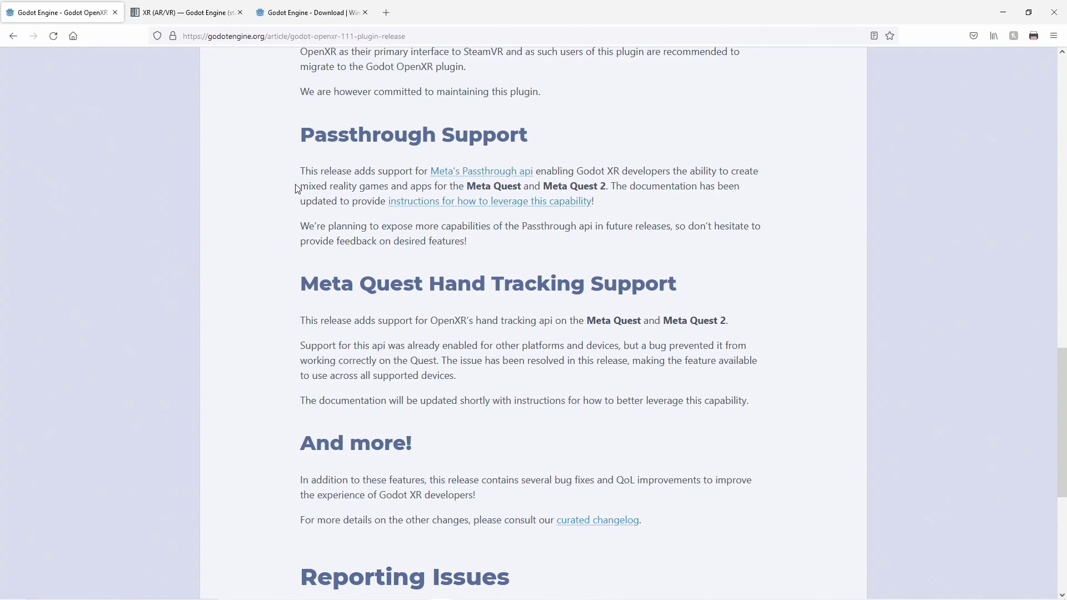
scroll(296, 188, "up", 15)
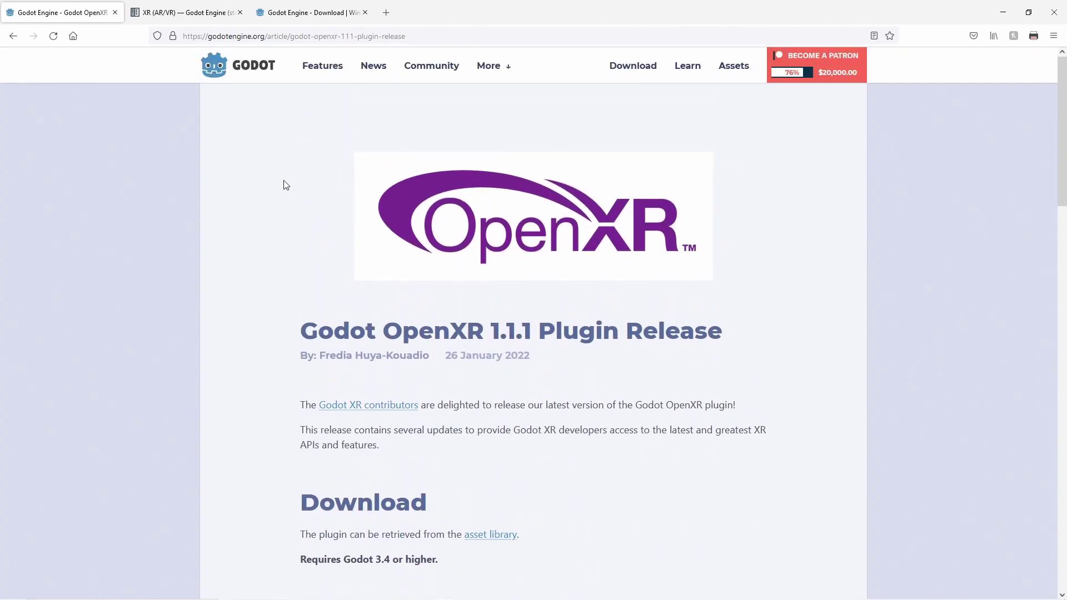
left_click(201, 17)
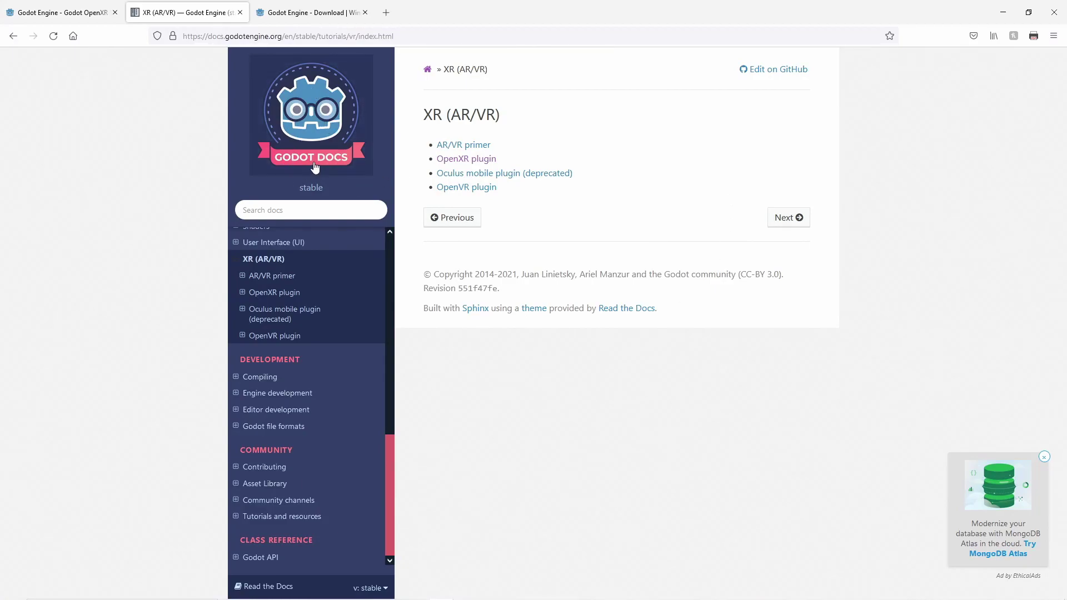
left_click(465, 159)
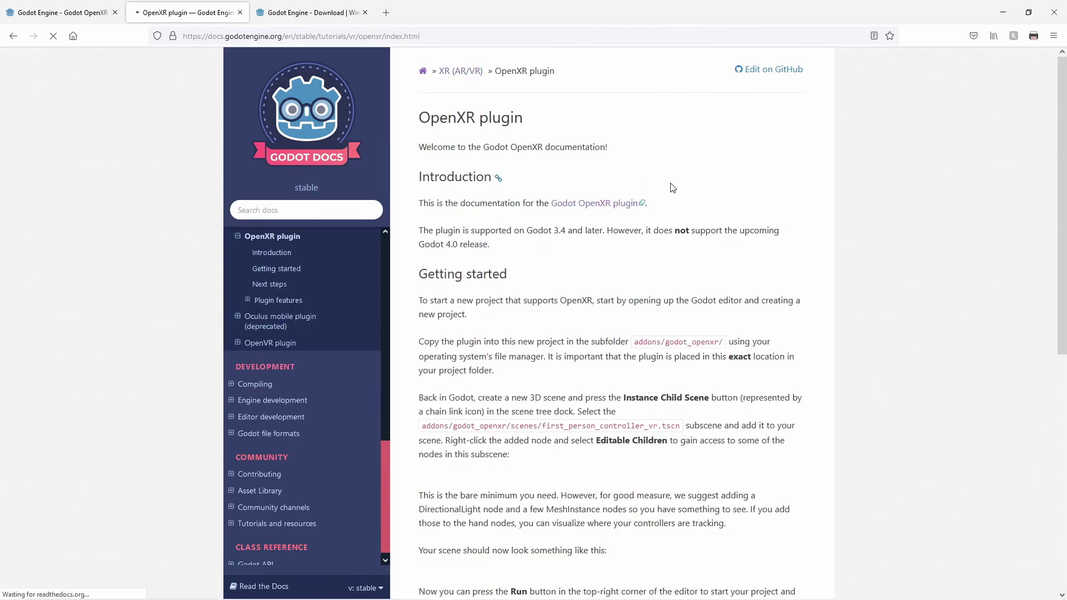
scroll(694, 233, "down", 7)
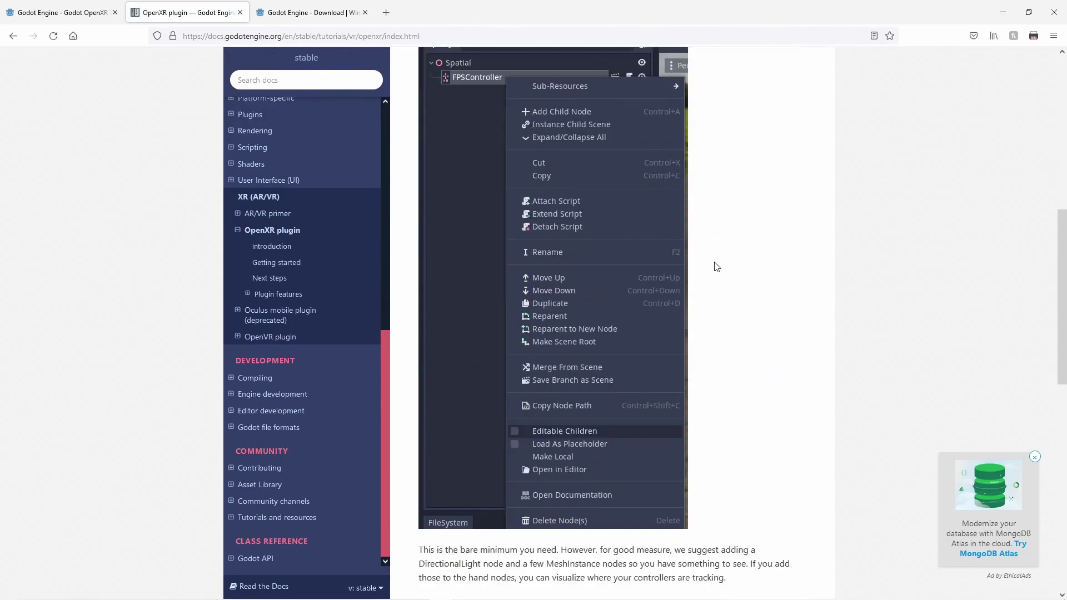
scroll(717, 267, "down", 10)
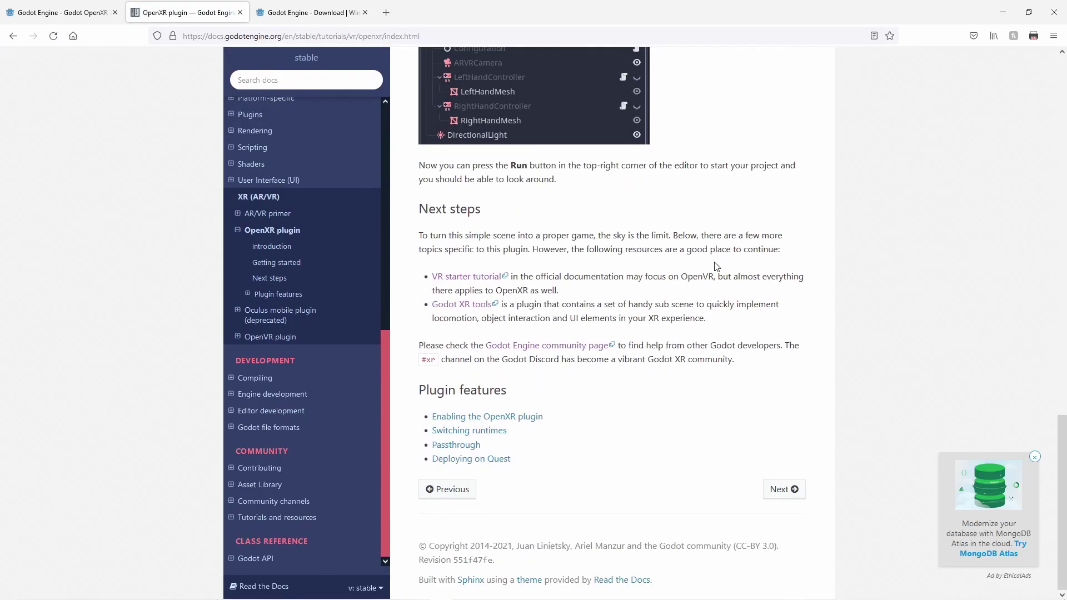
scroll(608, 380, "up", 12)
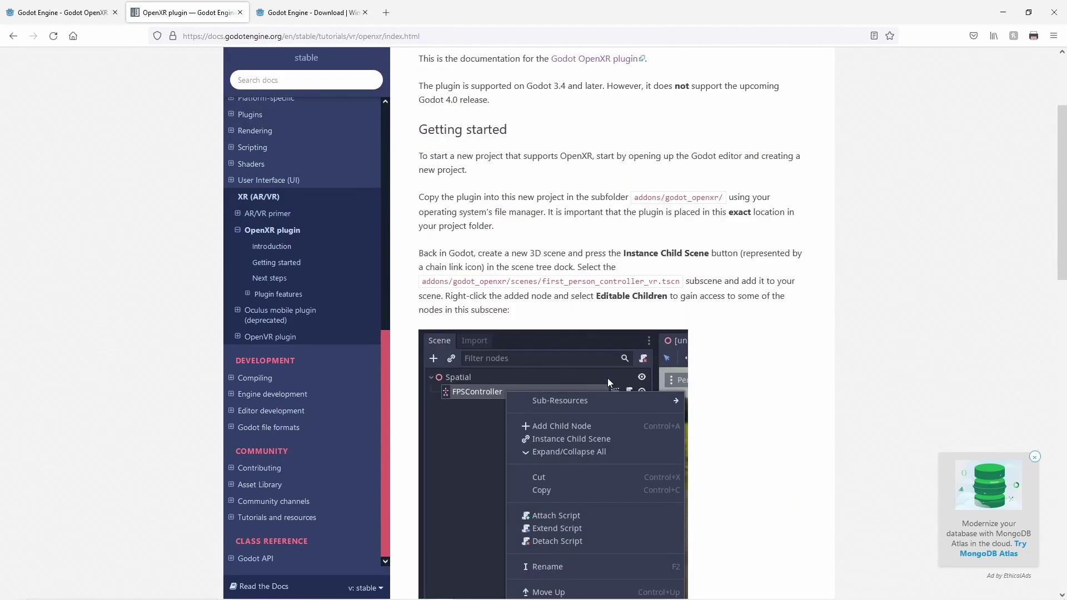
scroll(608, 378, "up", 3)
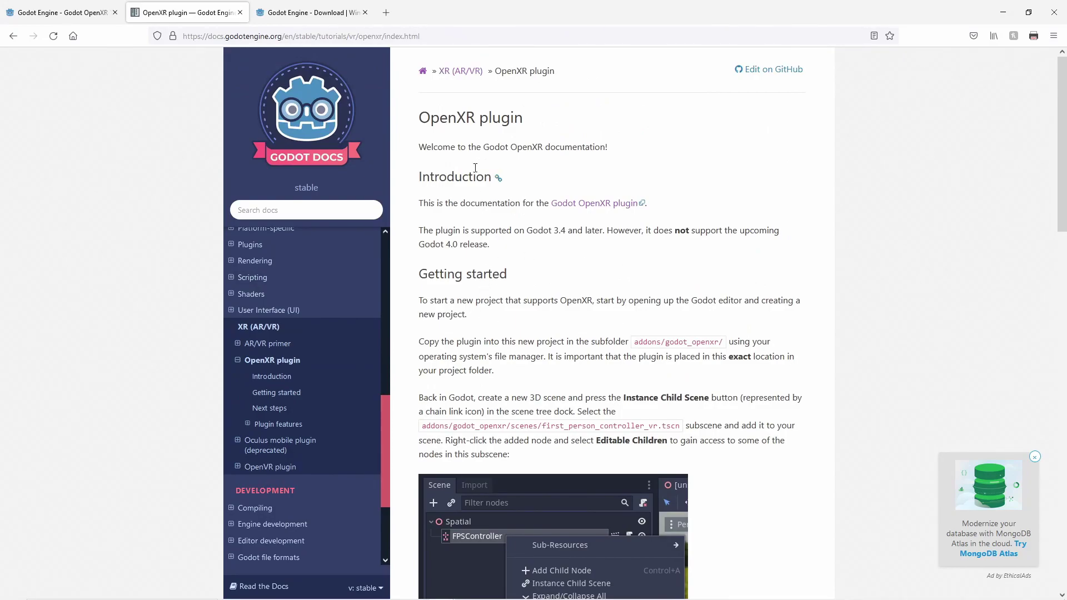
Step: Switch to the Godot Engine - Download | Windows page offering Godot 3.4.2
left_click(288, 12)
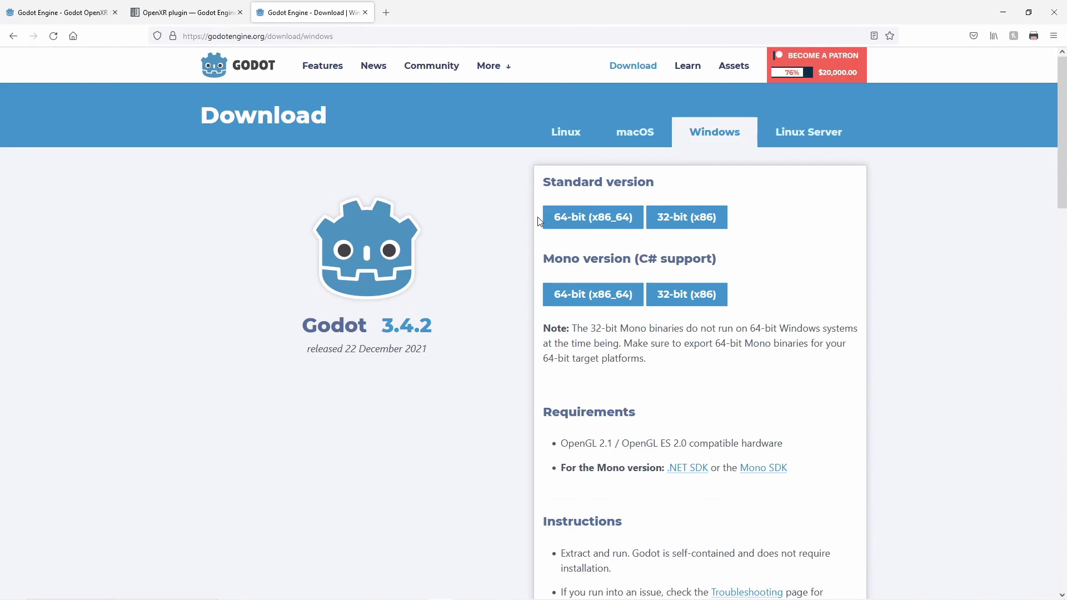
Step: From Project Manager, create 'OpenXR Demo project' in a Desktop folder using OpenGL ES 2.0, then open it
key("alt+Tab")
left_click(538, 218)
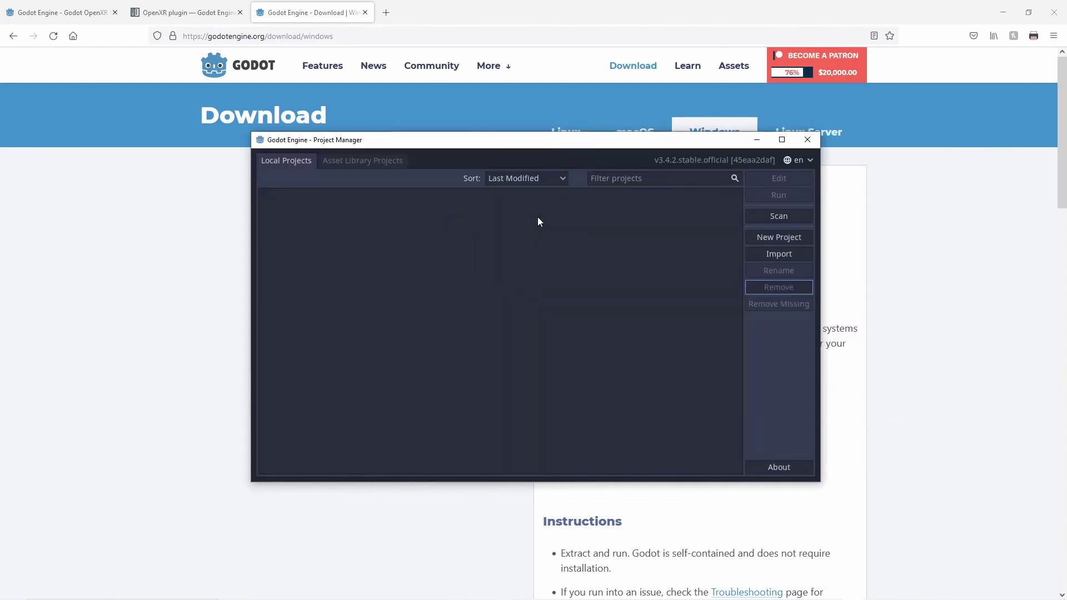
left_click(791, 239)
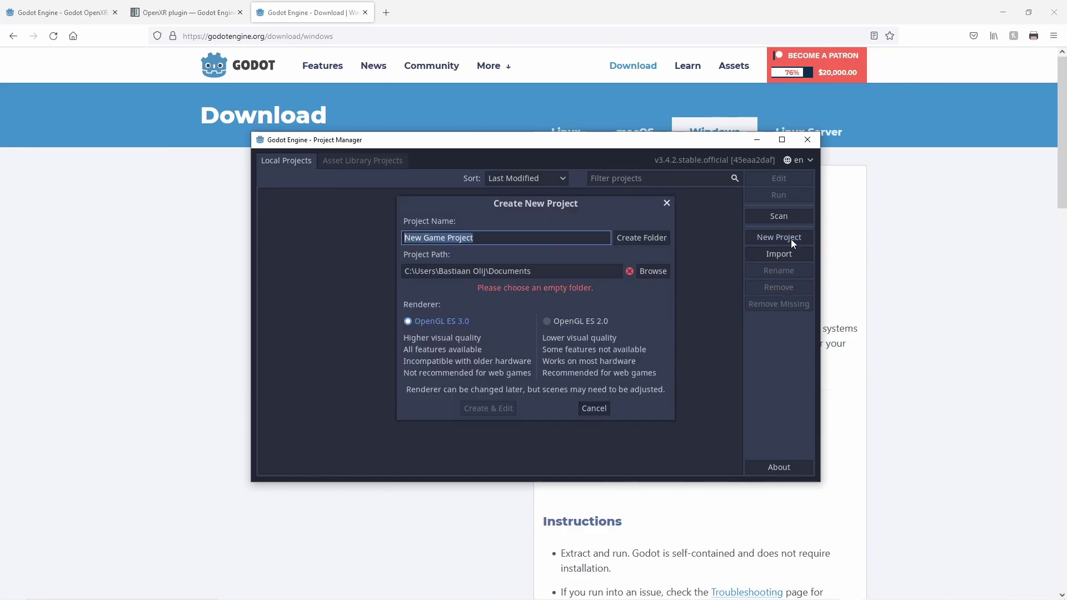
double_click(508, 271)
type("Desktop")
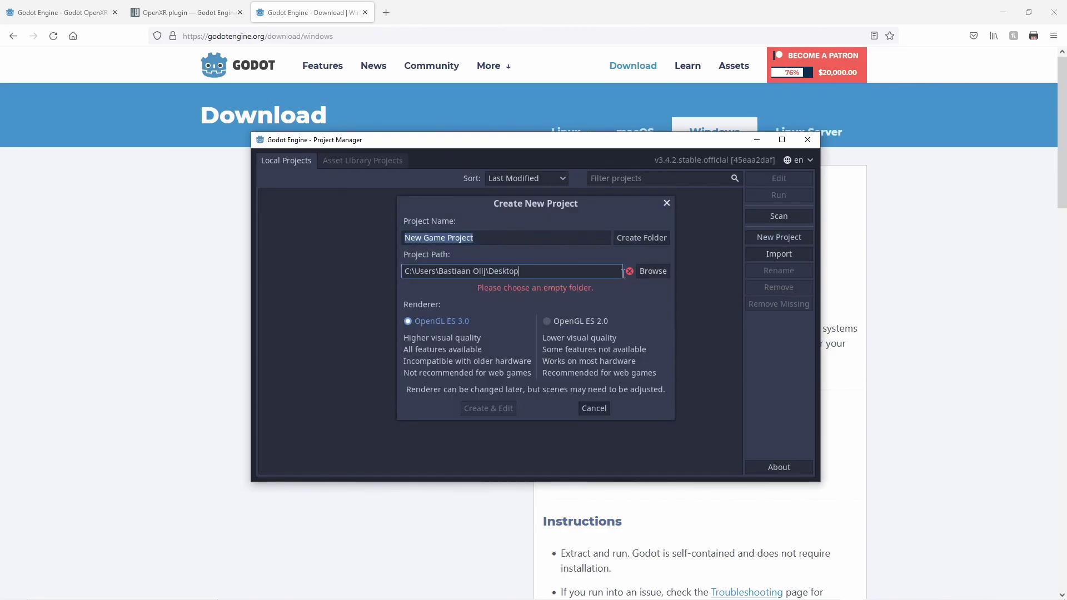
double_click(483, 238)
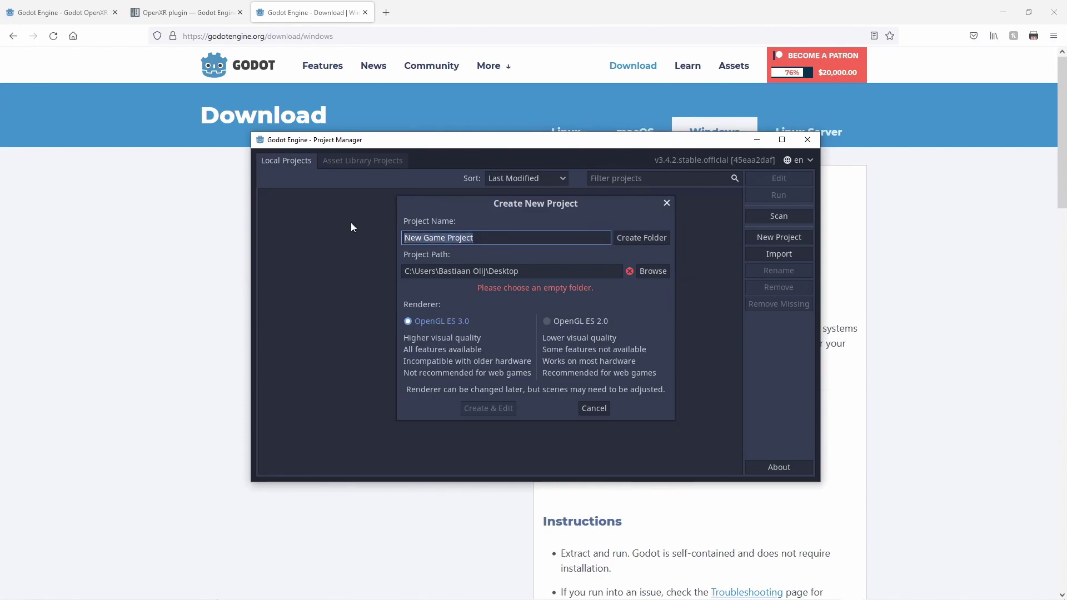
type("OpenXR Demo project")
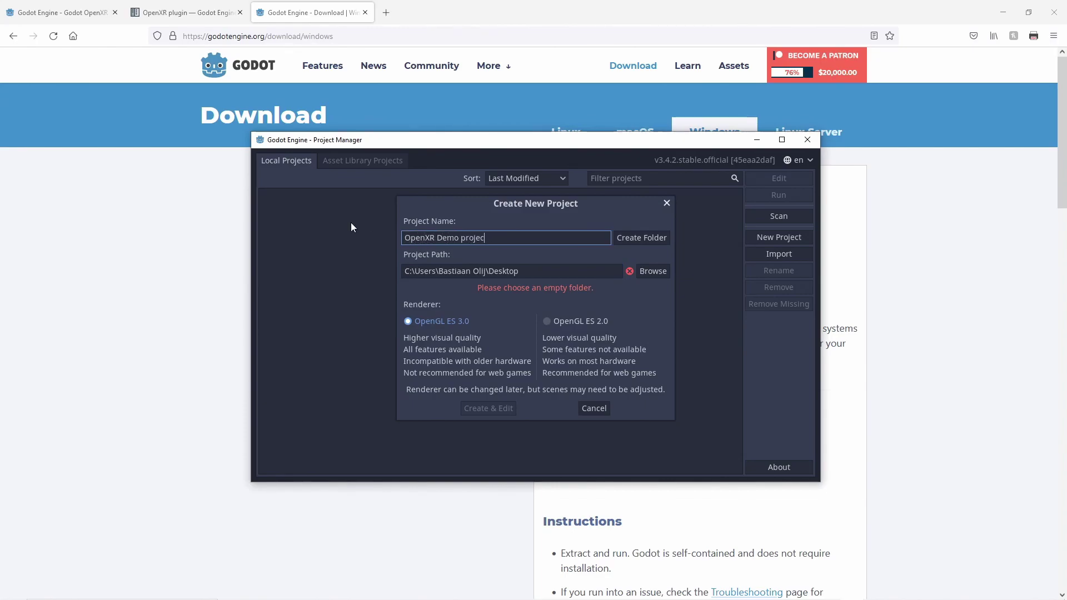
left_click(625, 236)
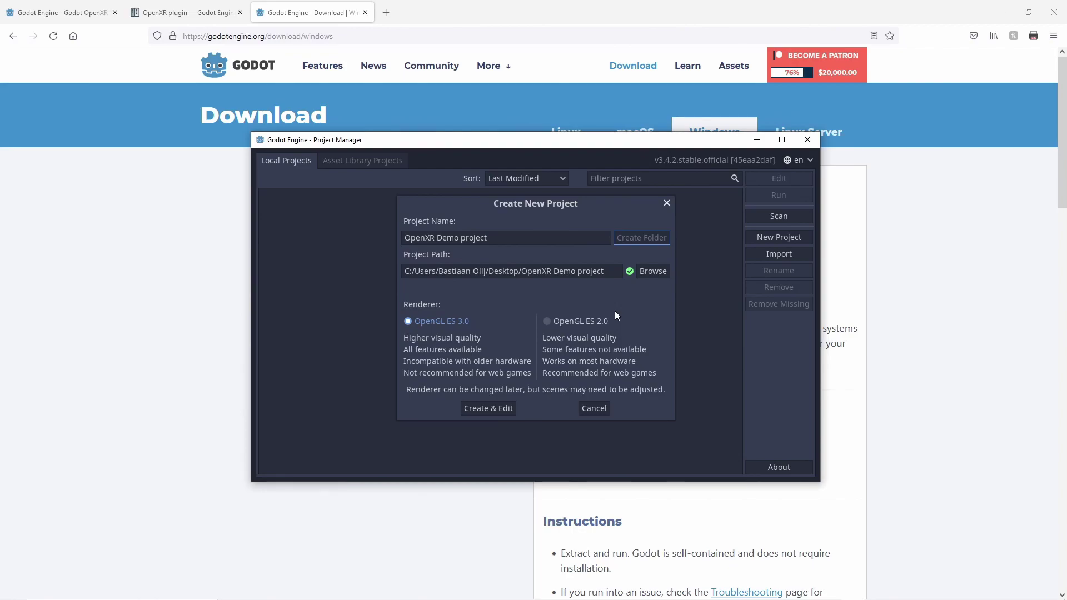
left_click(576, 319)
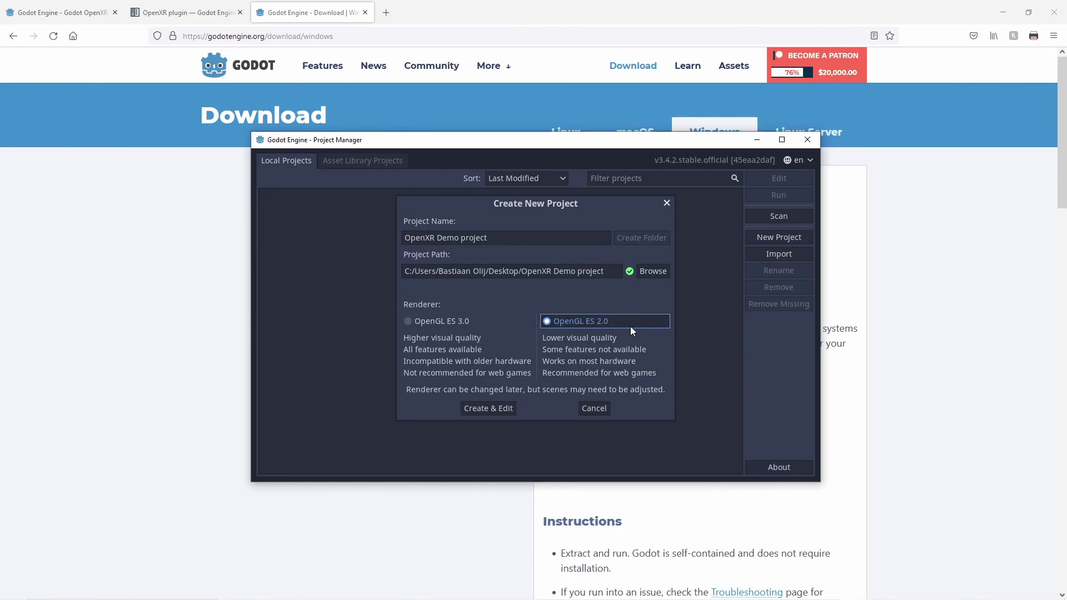
left_click(499, 407)
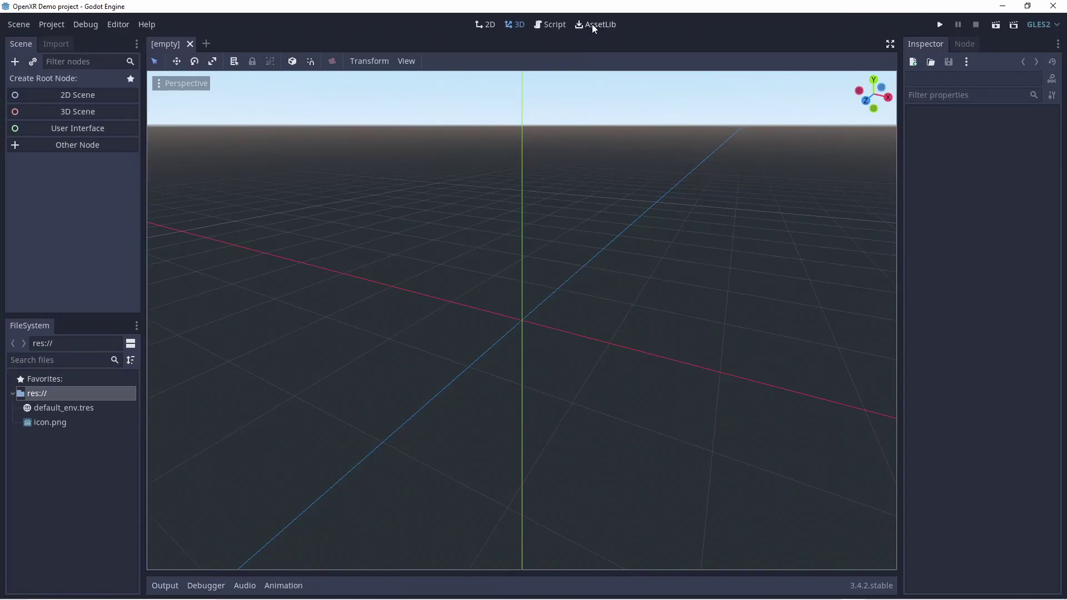
Step: Search the AssetLib for 'openx', then download and install the OpenXR Plugin
left_click(599, 25)
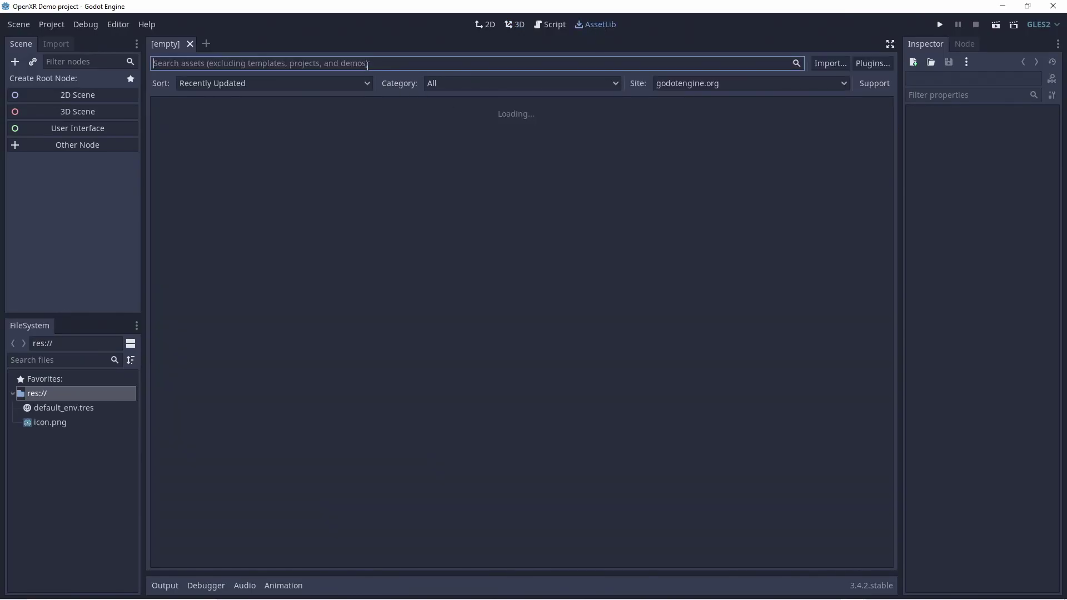
type("openxr")
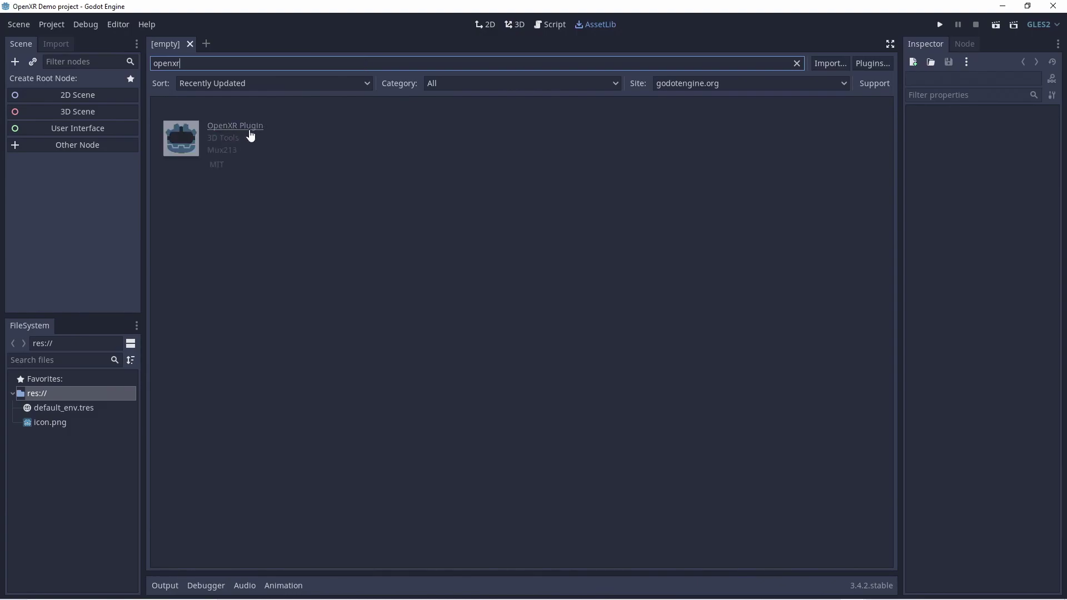
left_click(251, 134)
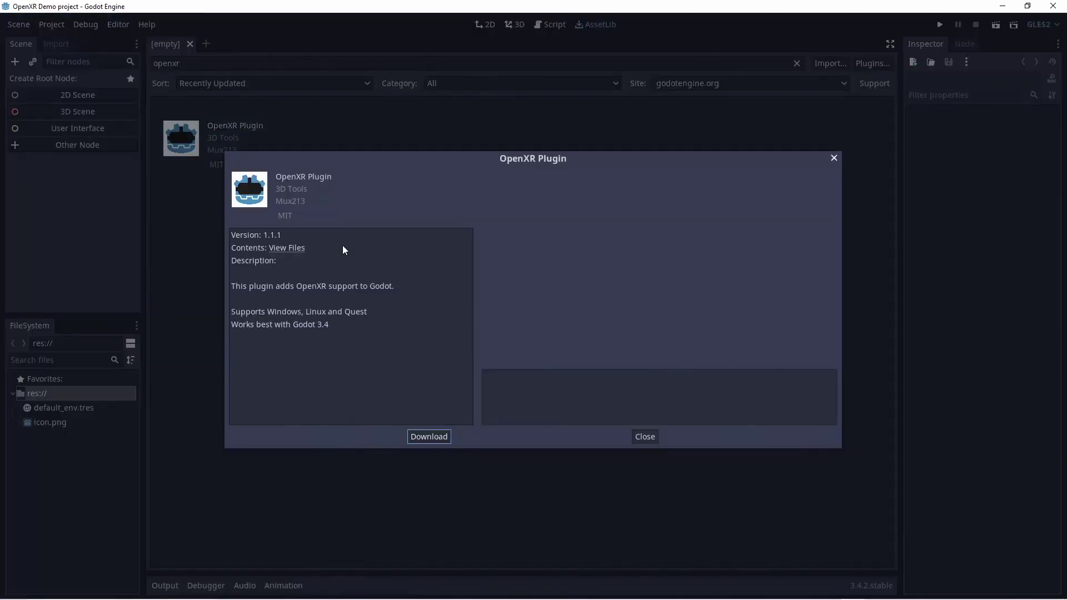
left_click(436, 441)
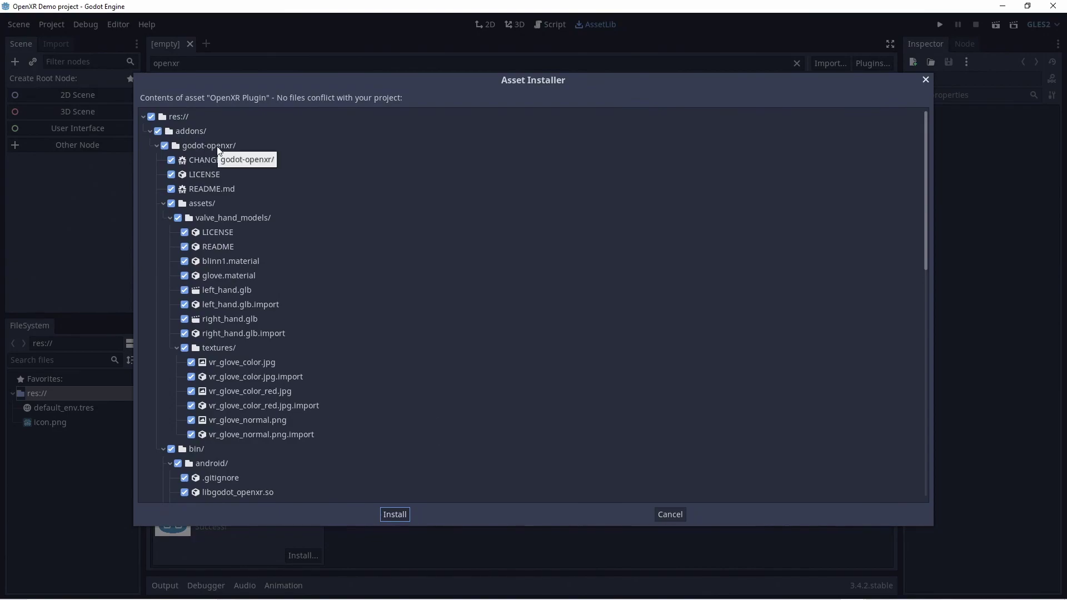
left_click(394, 514)
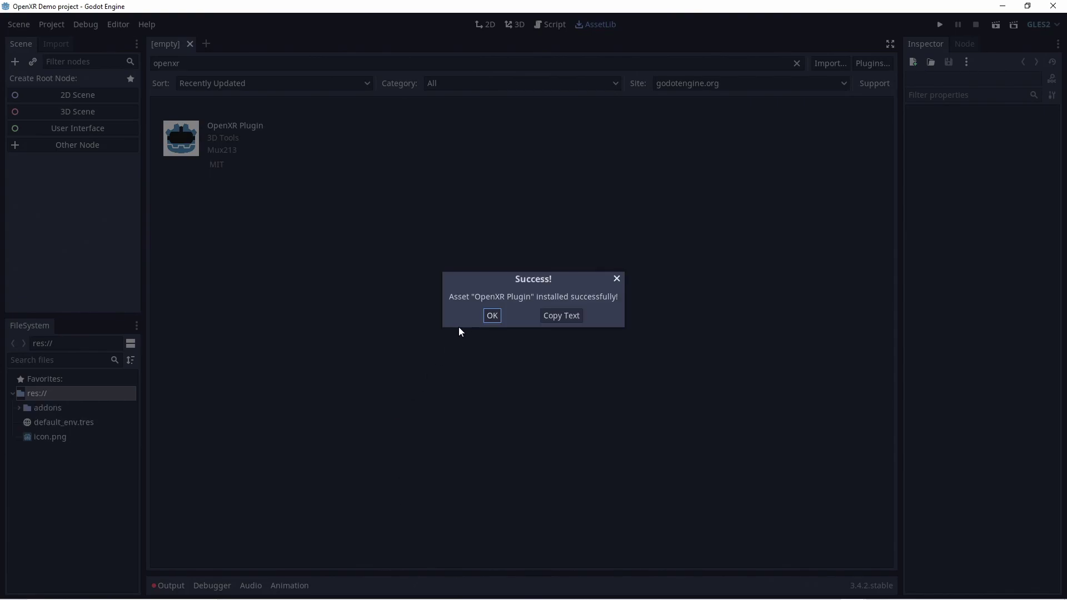
Step: Enable the Godot OpenXR plugin in the Project Settings Plugins list and close the dialog
left_click(491, 315)
left_click(515, 24)
left_click(50, 25)
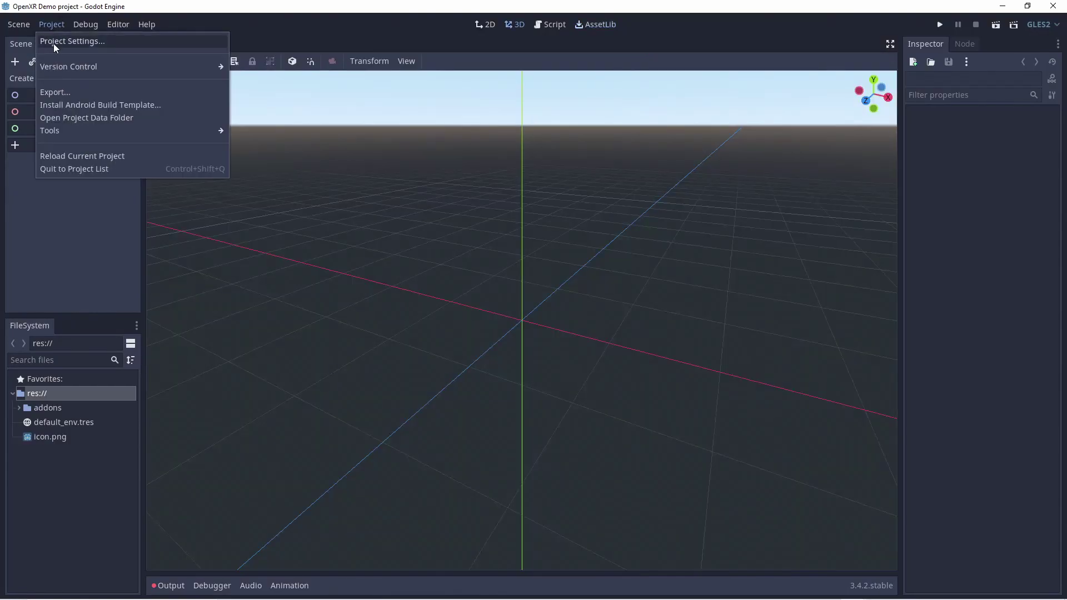
left_click(54, 43)
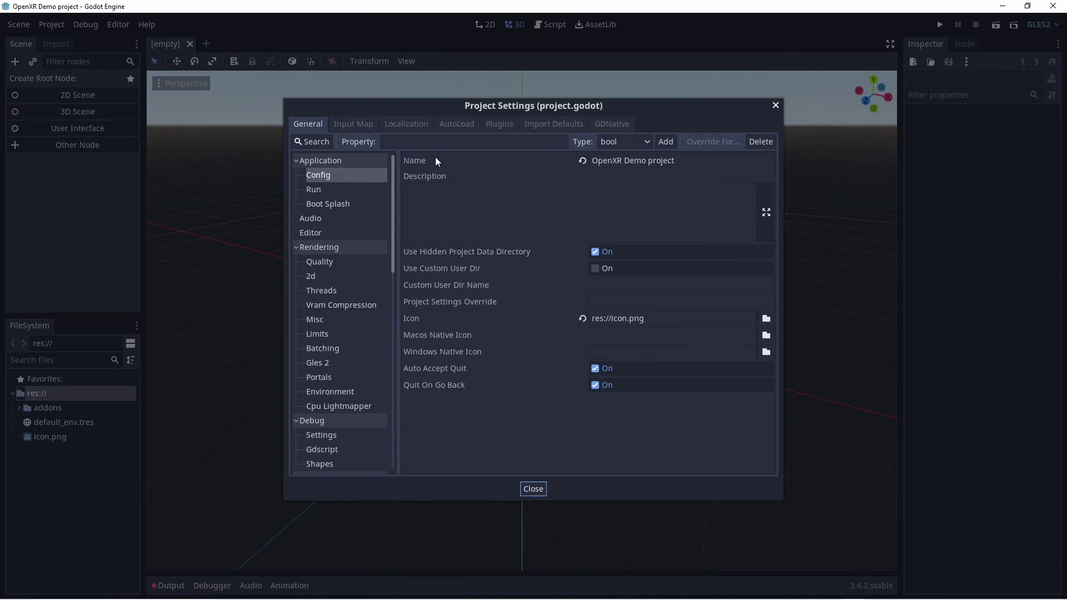
left_click(487, 127)
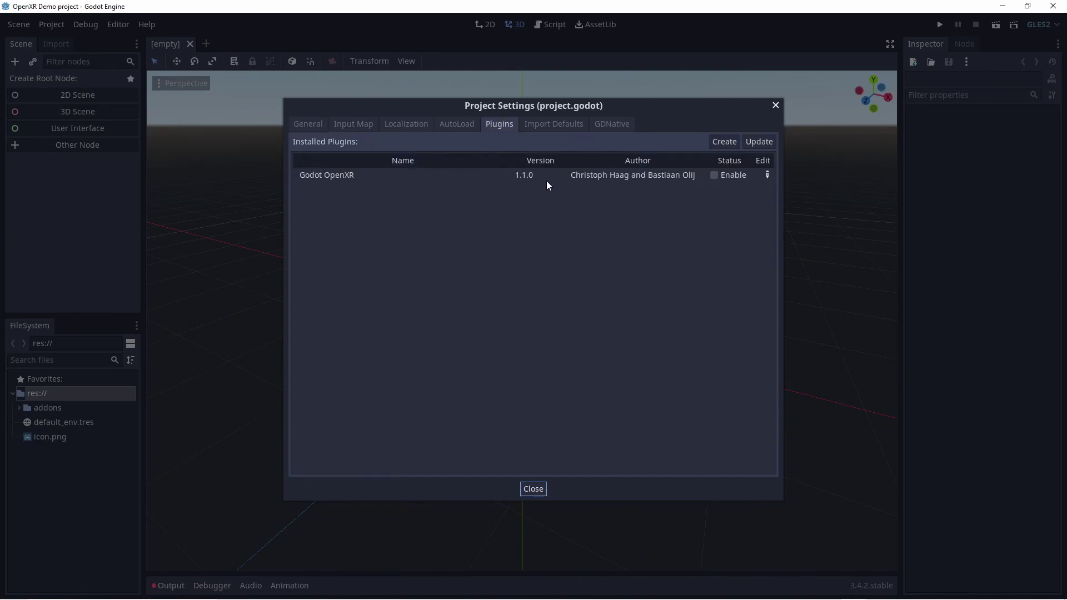
left_click(715, 175)
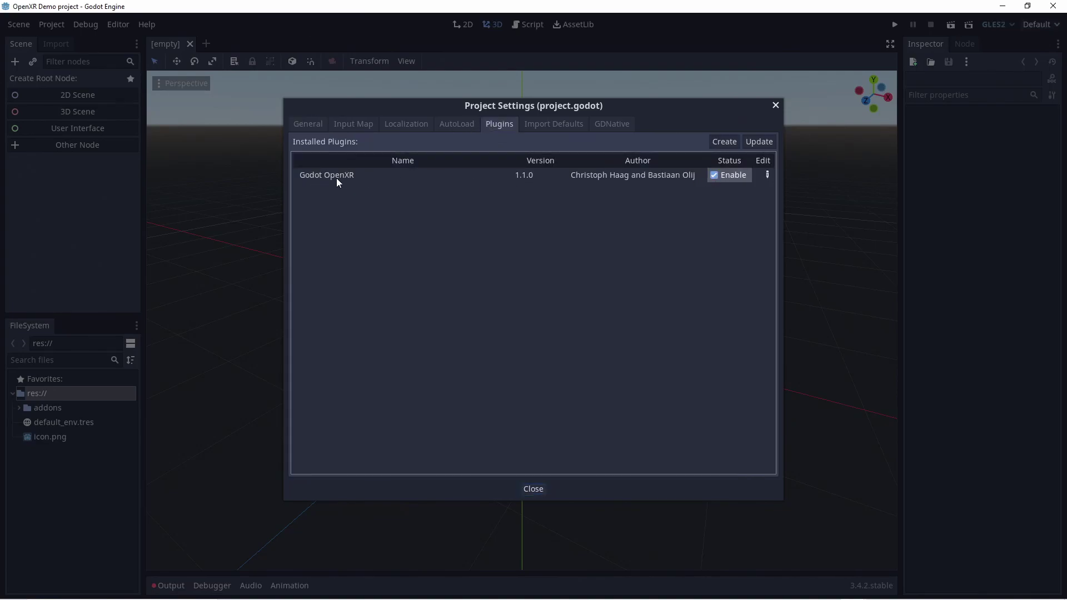
mouse_move(371, 180)
left_click(533, 489)
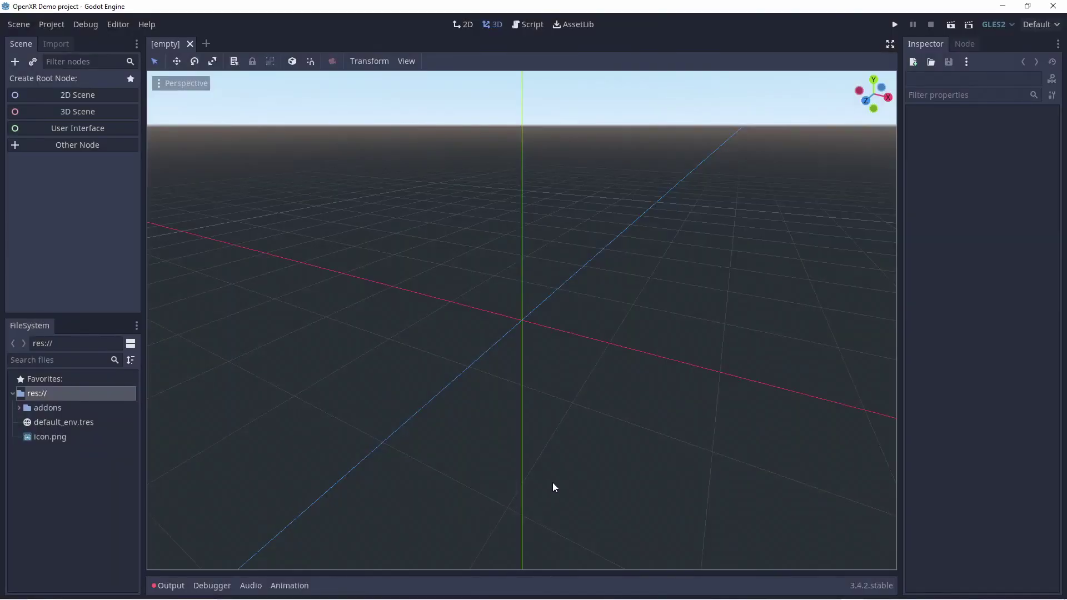
left_click(1055, 25)
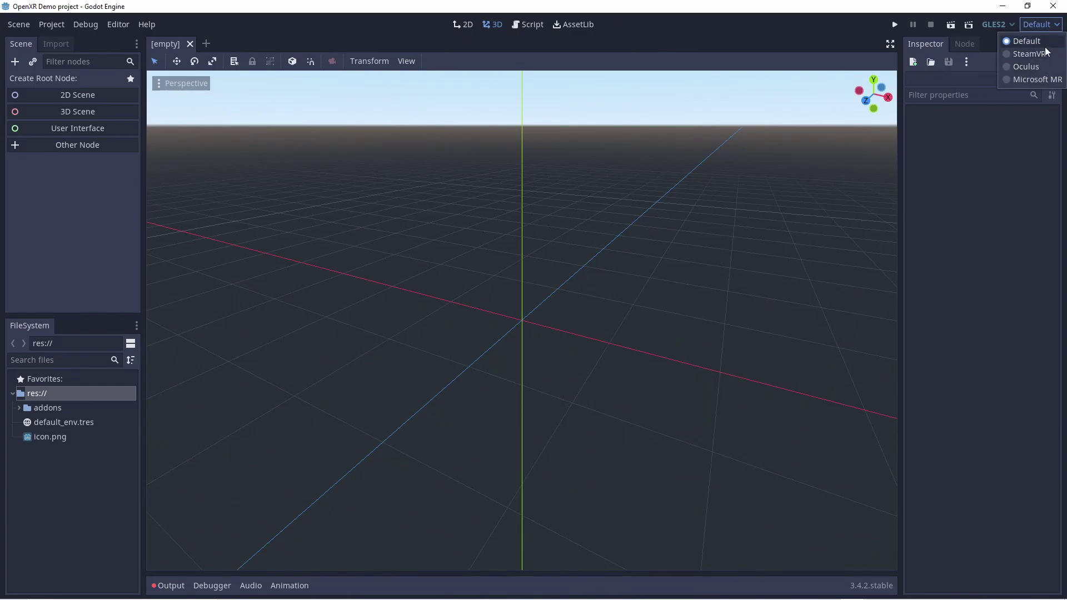
left_click(773, 19)
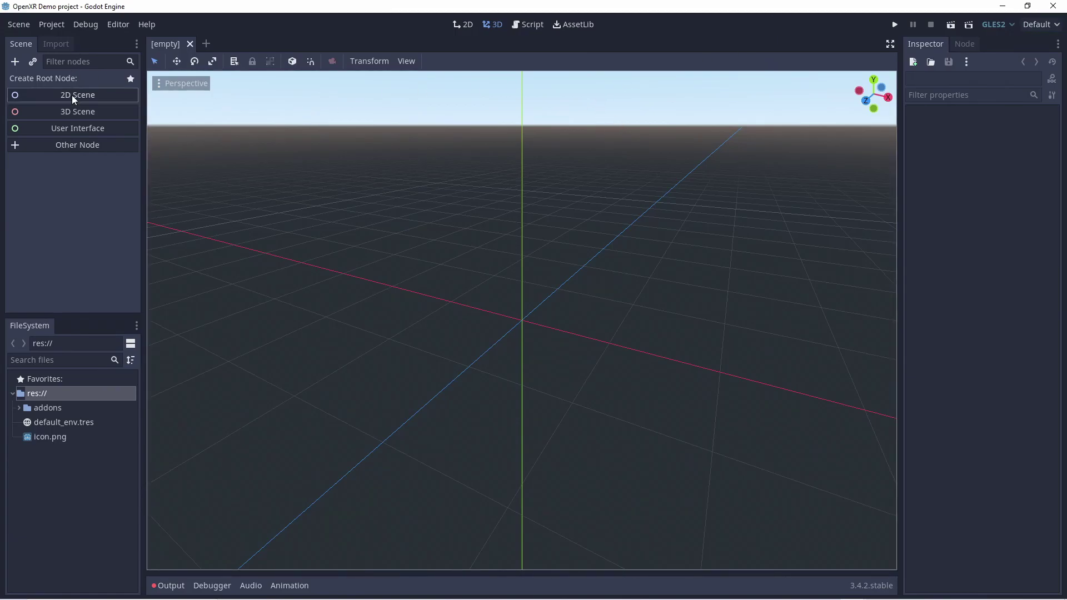
Step: Create a 3D scene, rename its Spatial root to Main, and save it as Main.tscn
left_click(73, 110)
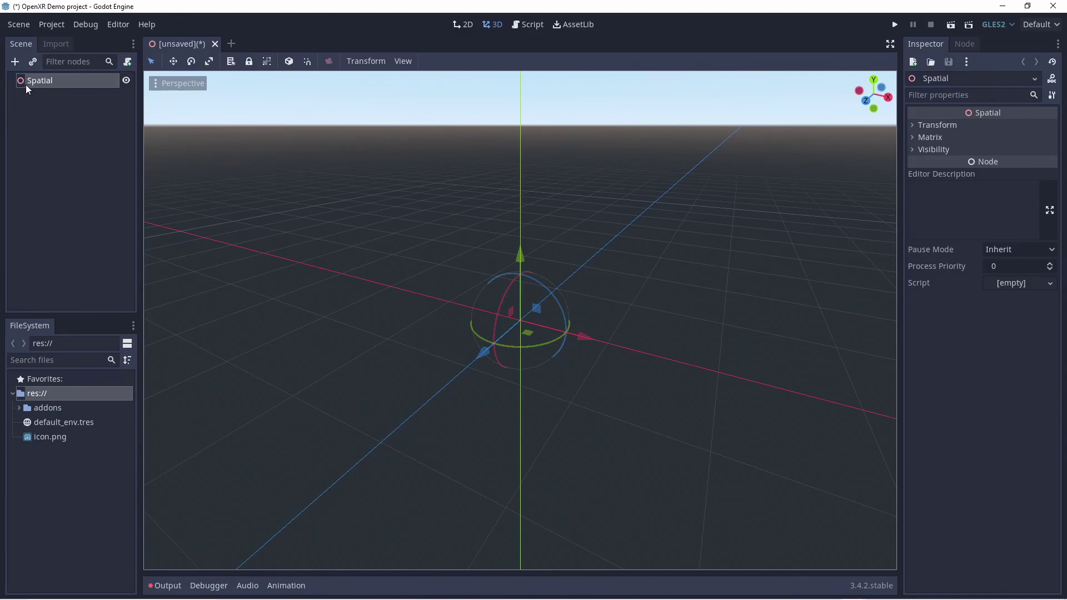
double_click(69, 83)
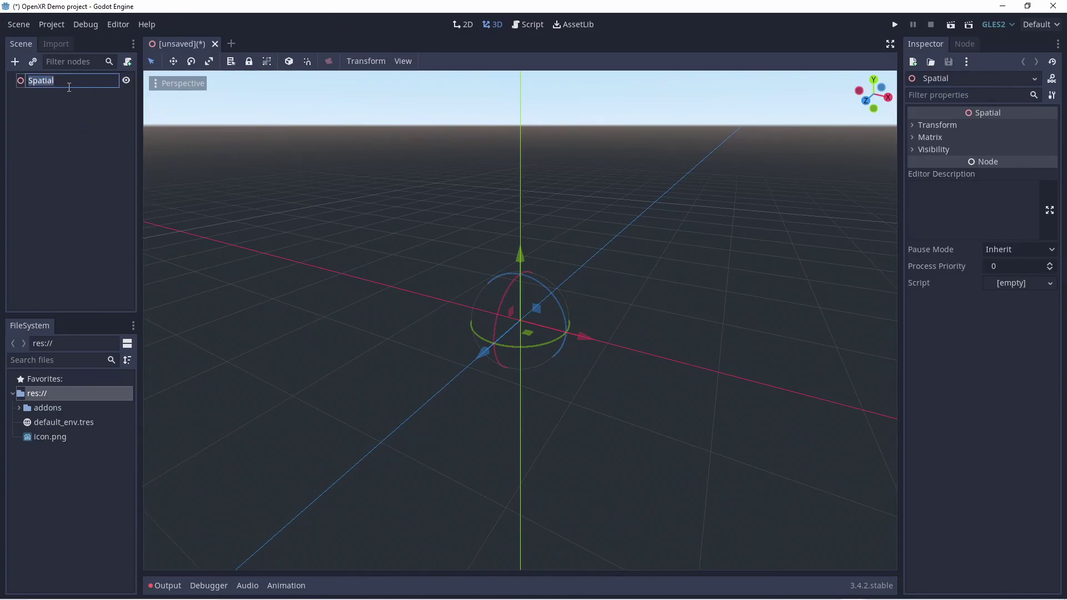
type("Main")
key("Return")
key("ctrl+s")
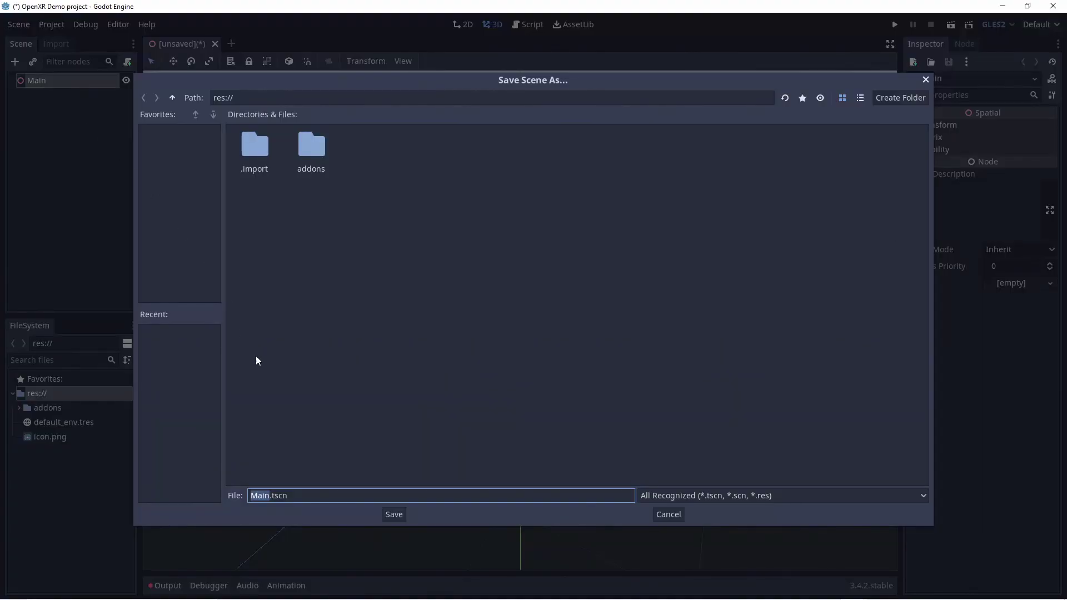
left_click(387, 516)
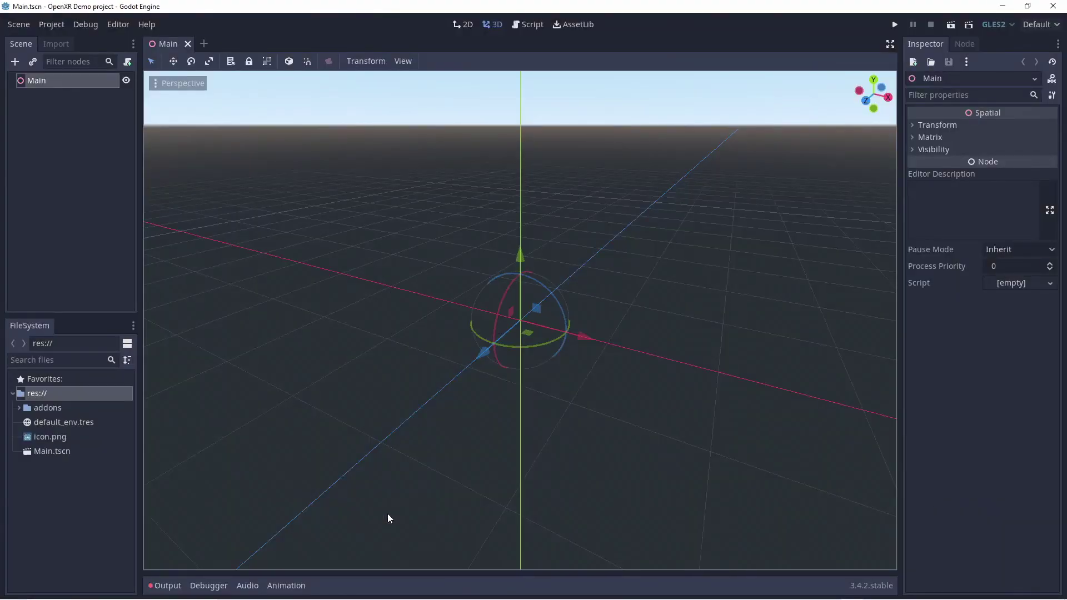
Step: Instance first_person_controller_vr.tscn under Main and turn on Editable Children for FPSController
left_click(33, 61)
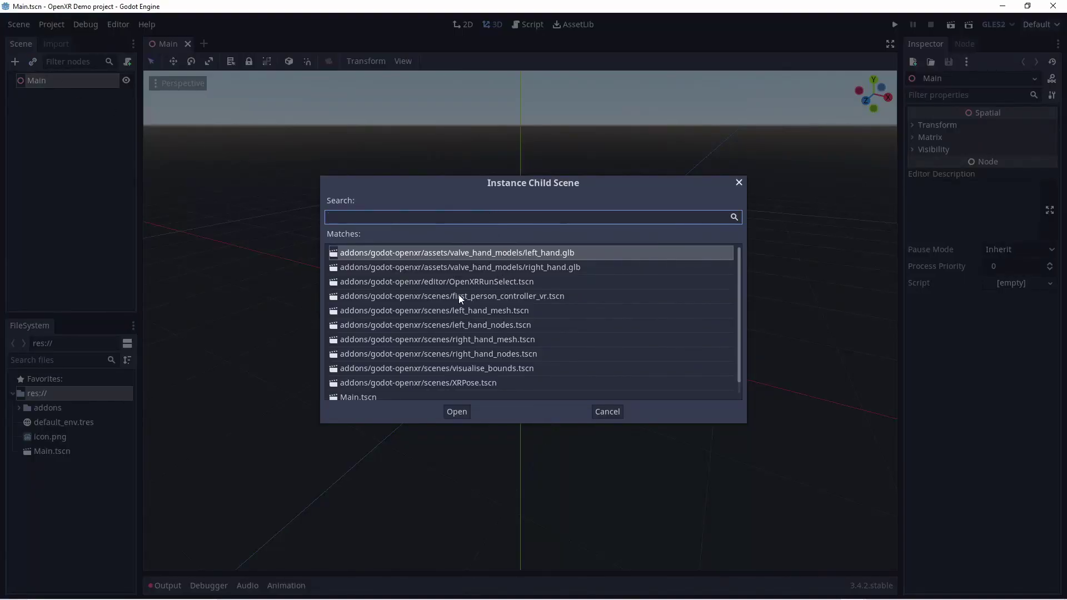
left_click(395, 298)
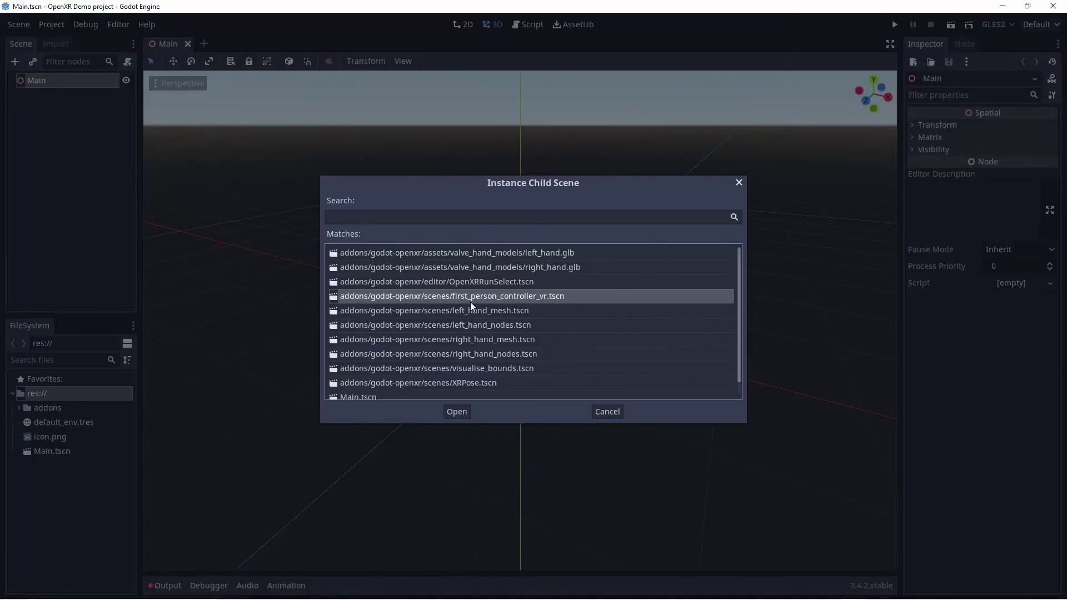
double_click(499, 298)
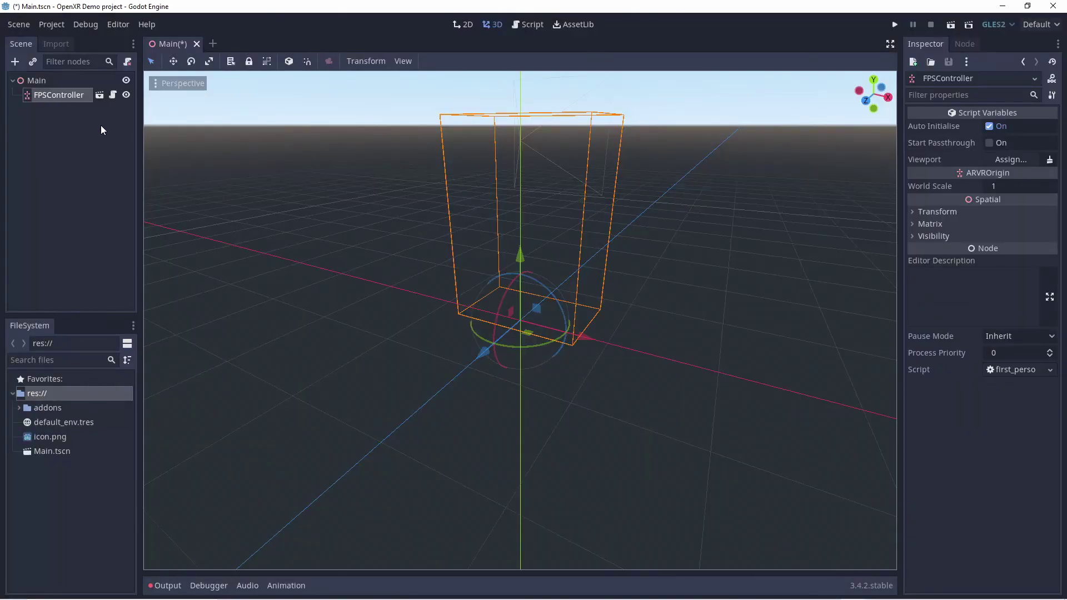
right_click(71, 98)
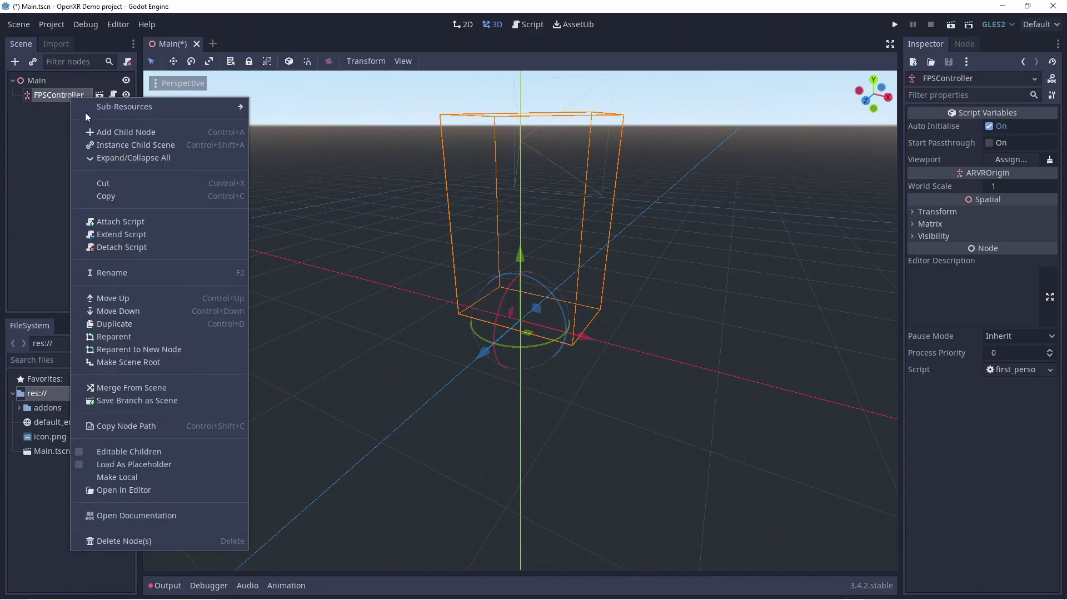
left_click(154, 452)
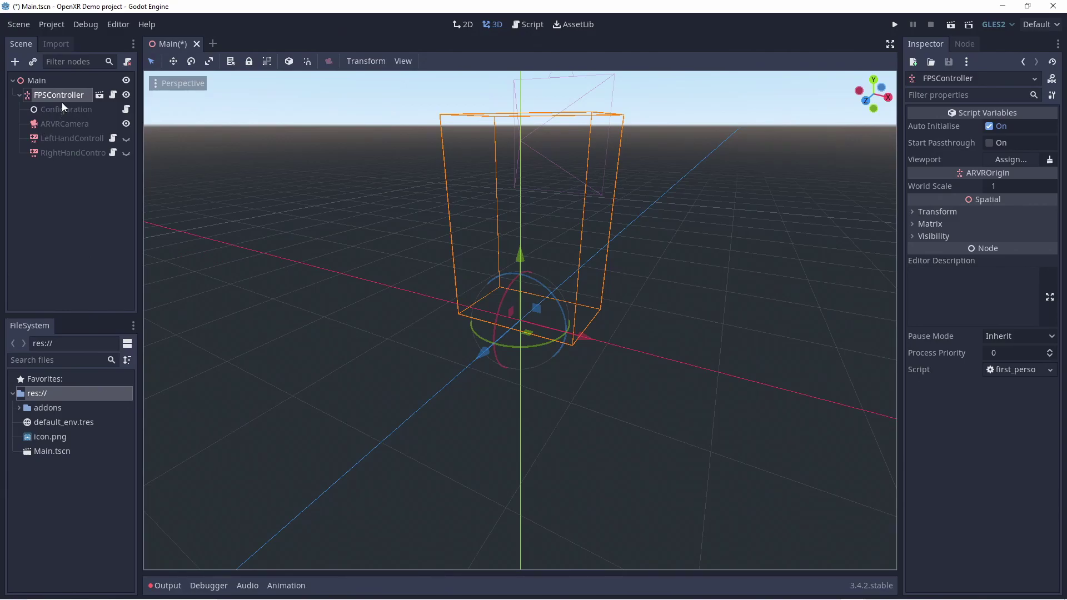
left_click(69, 139)
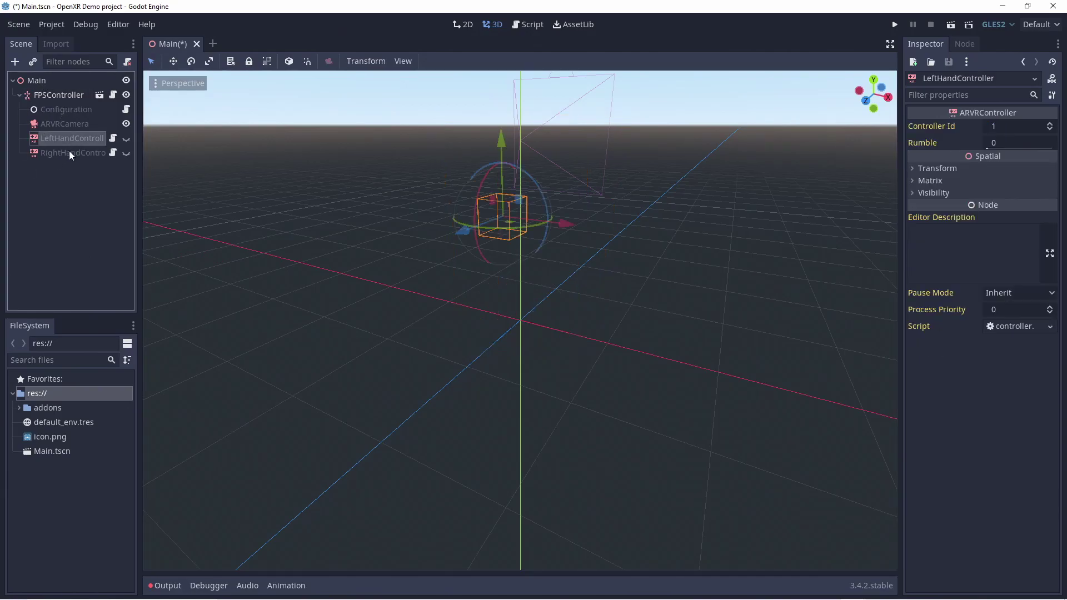
left_click(69, 152)
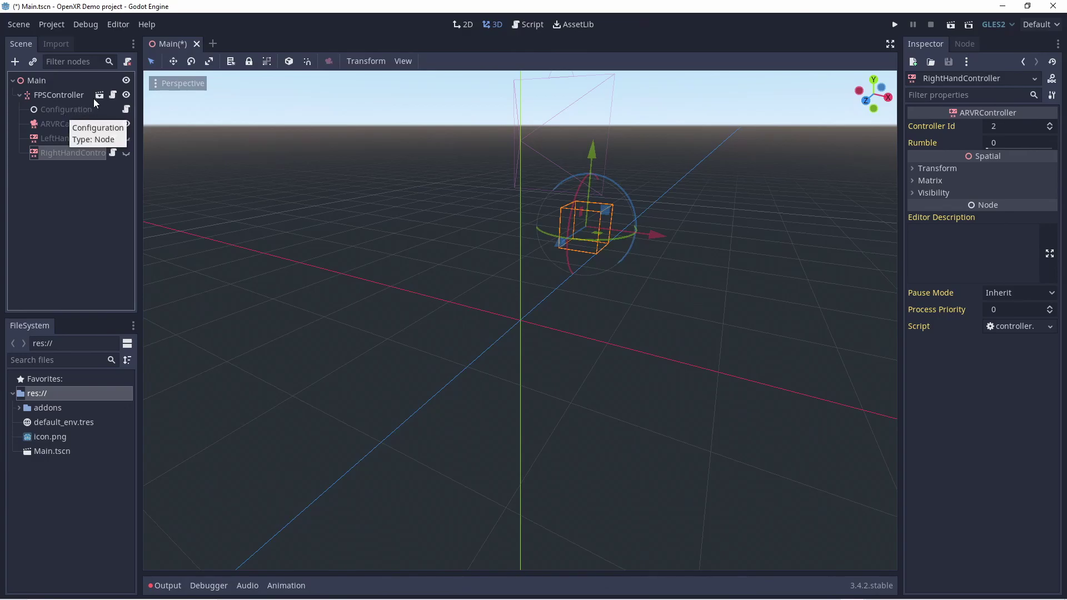
Step: Add a StaticBody under Main and name it Floor
left_click(55, 81)
key("ctrl+a")
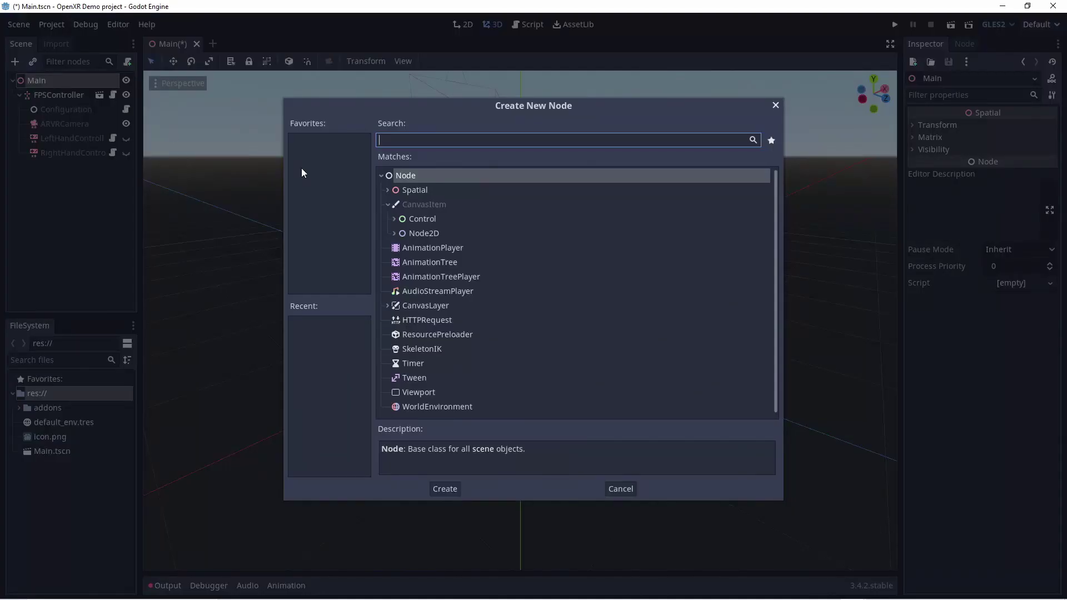
type("static")
key("Return")
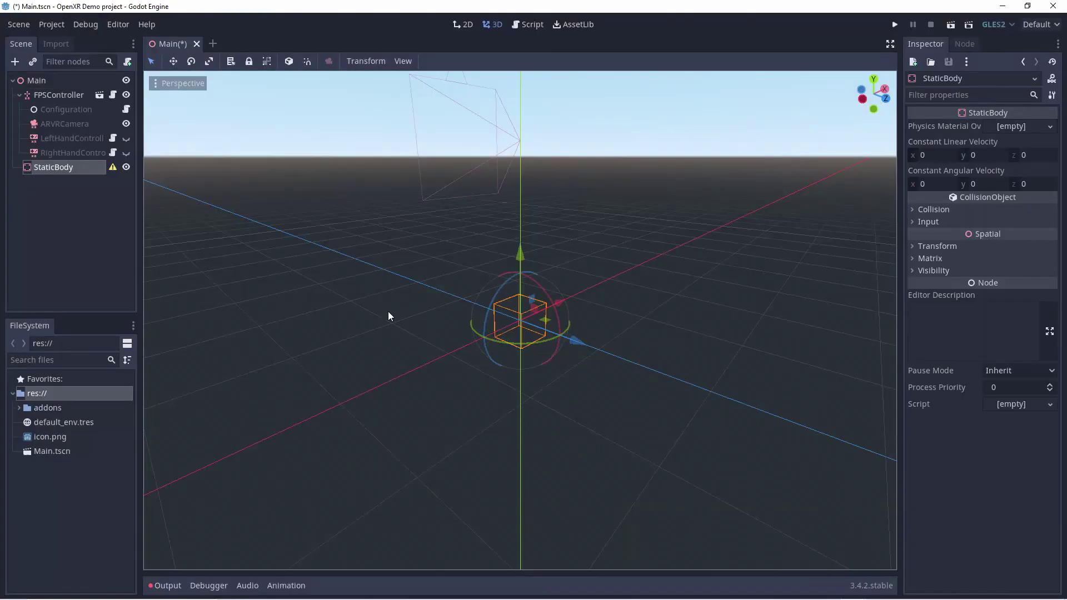
double_click(86, 173)
type("Floor")
key("Return")
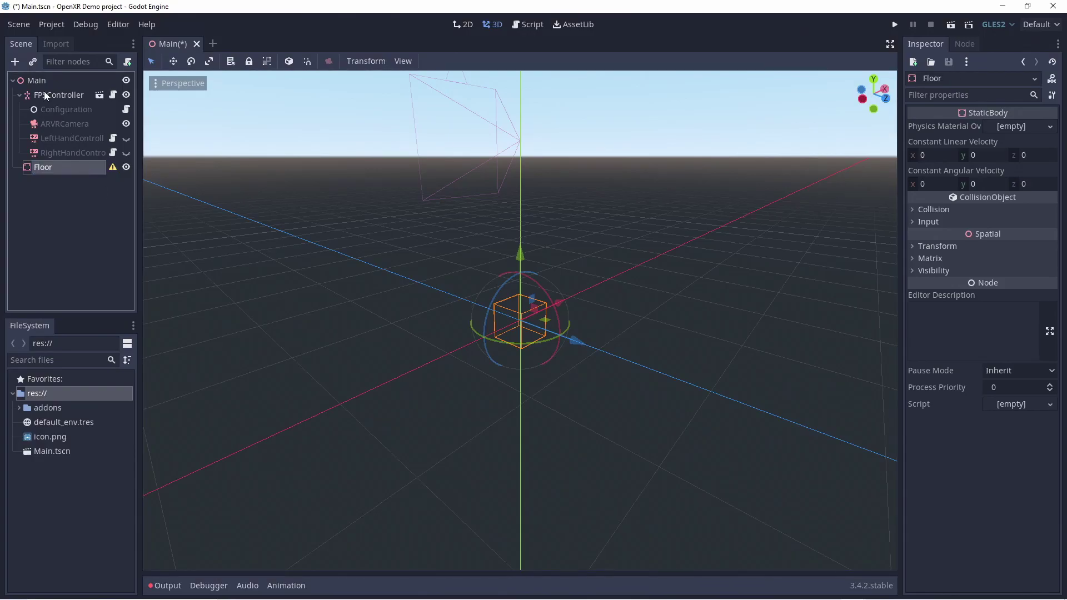
Step: Give Floor a MeshInstance child with a 1000 × 1000 PlaneMesh
left_click(14, 61)
type("meshinstance")
key("Return")
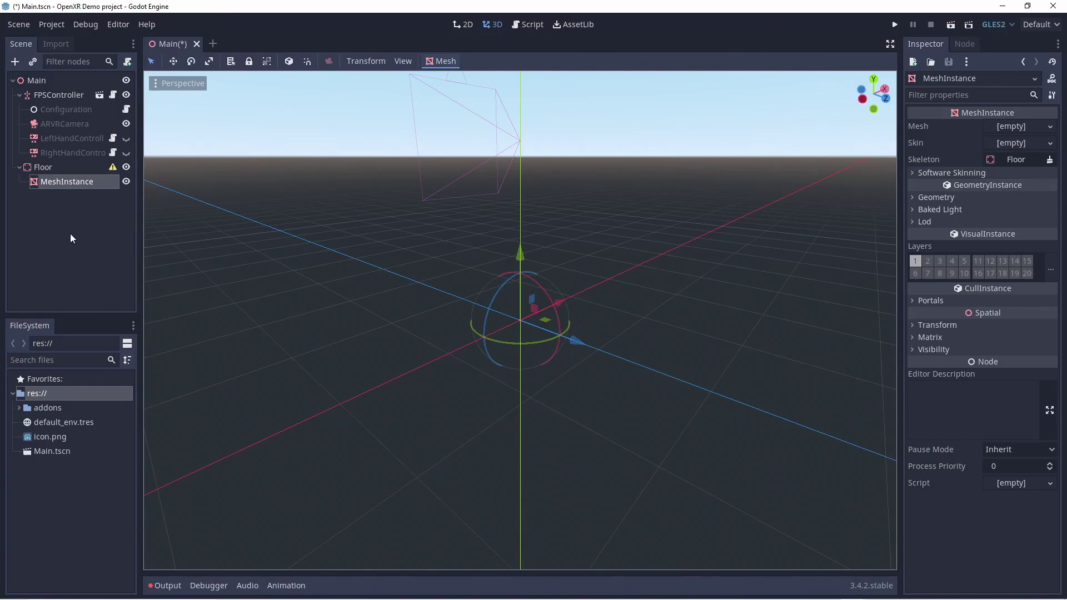
left_click(1039, 129)
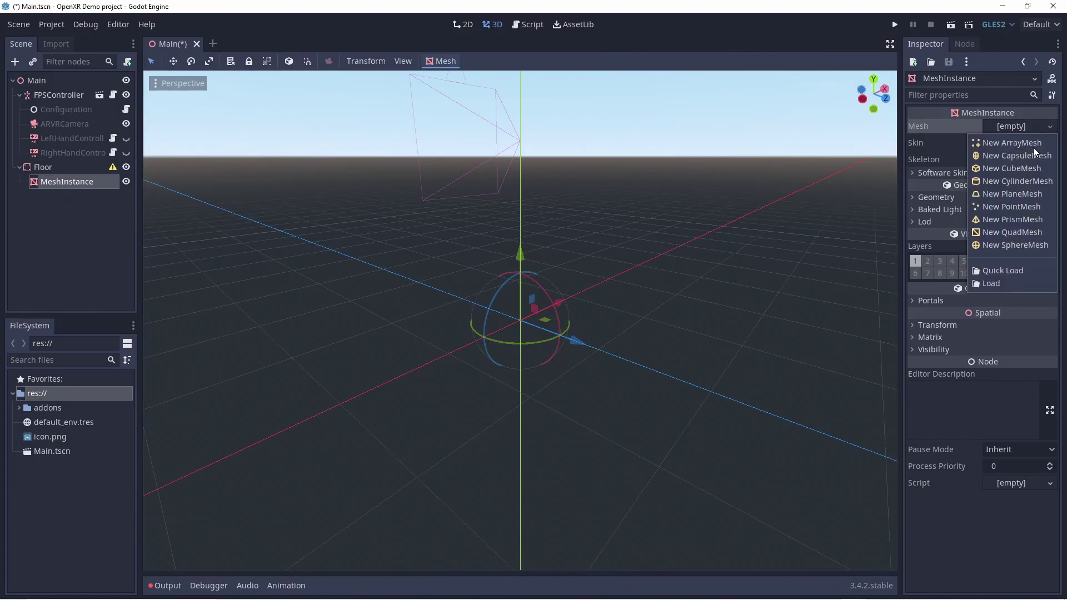
left_click(1012, 193)
left_click(1002, 248)
type("1000")
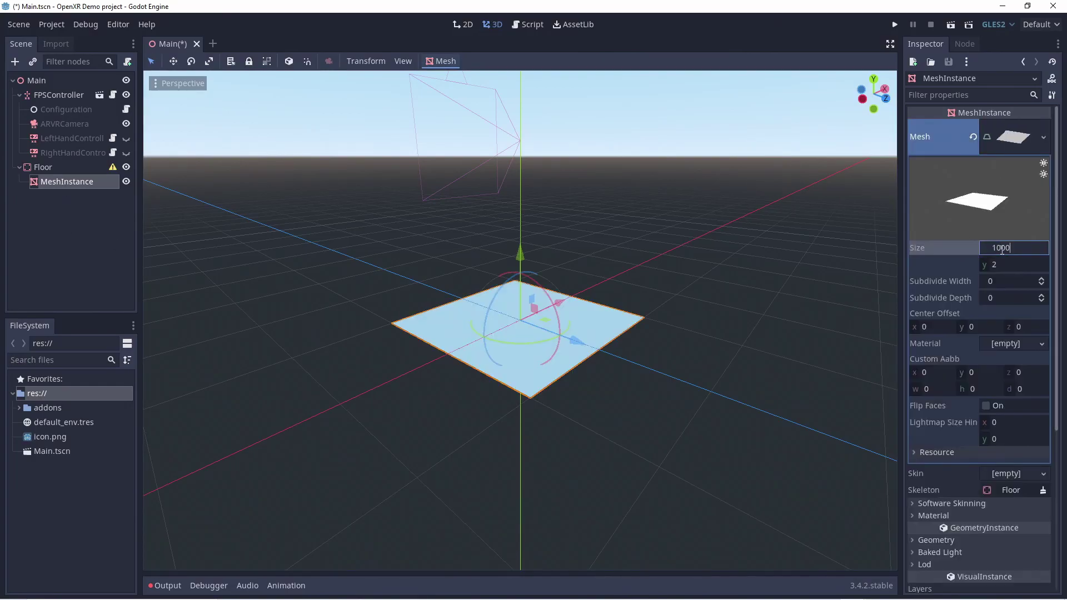
key("Tab")
type("1000")
key("Tab")
left_click(59, 178)
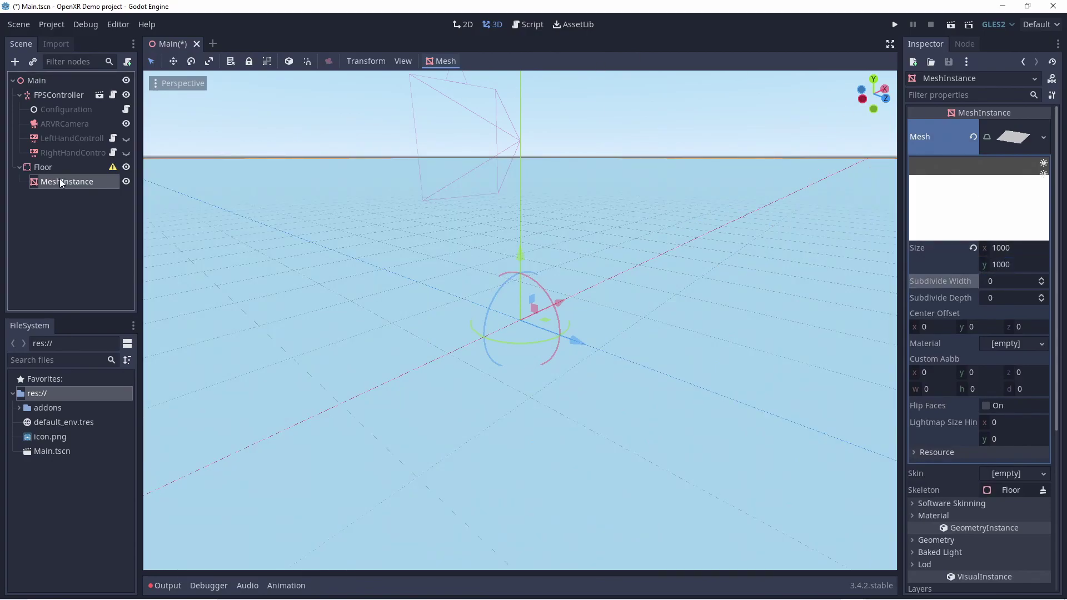
Step: Apply the green grid material from the wahooney.itch.io assets to the floor mesh
left_click(20, 423)
left_click(27, 436)
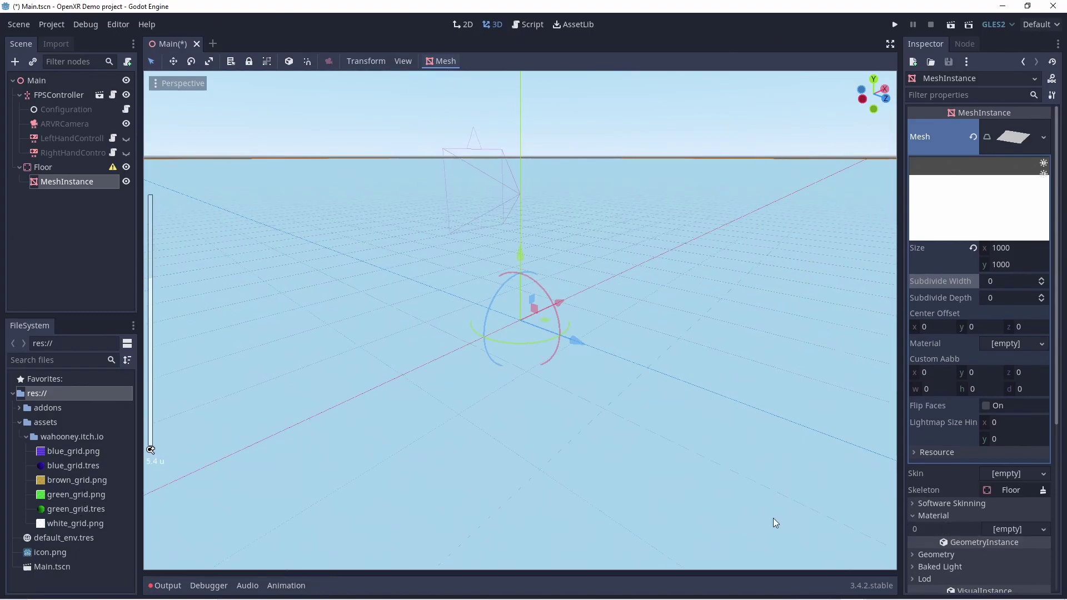
left_click(933, 515)
scroll(952, 519, "down", 3)
left_click_drag(62, 509, 1020, 413)
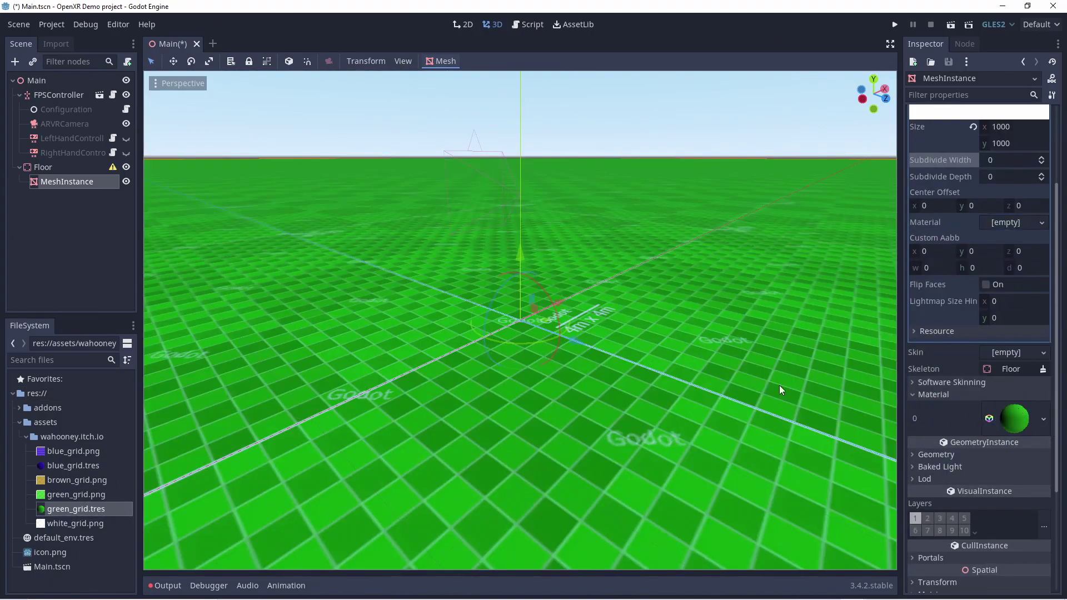
middle_click_drag(465, 356, 556, 345)
Step: Add a CollisionShape under Floor with a BoxShape of extents 500, 1, 500
left_click(43, 167)
left_click(15, 61)
type("Coll")
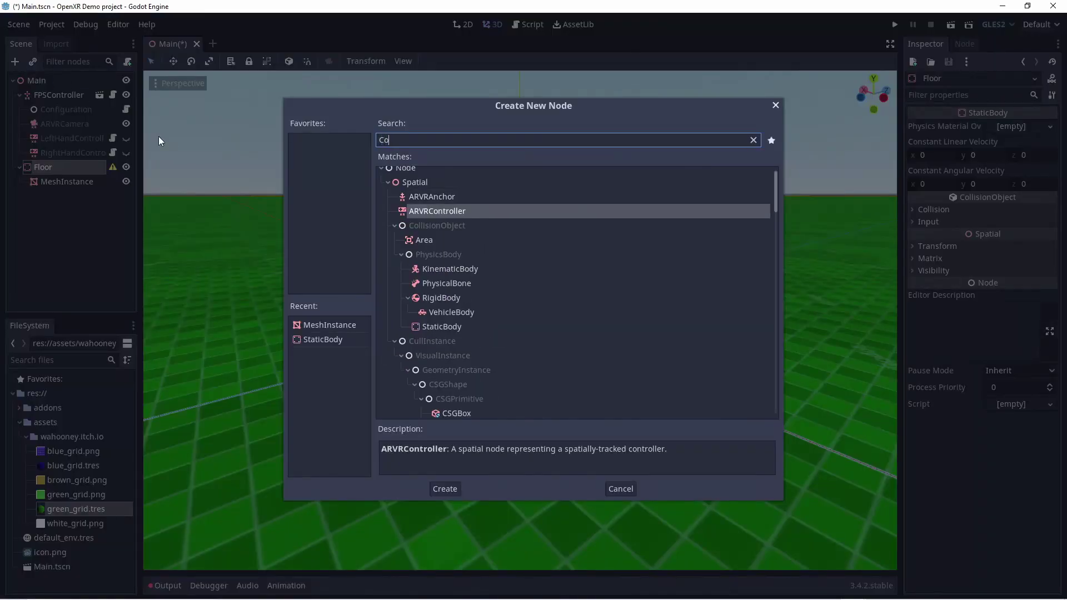
double_click(459, 310)
left_click(1021, 127)
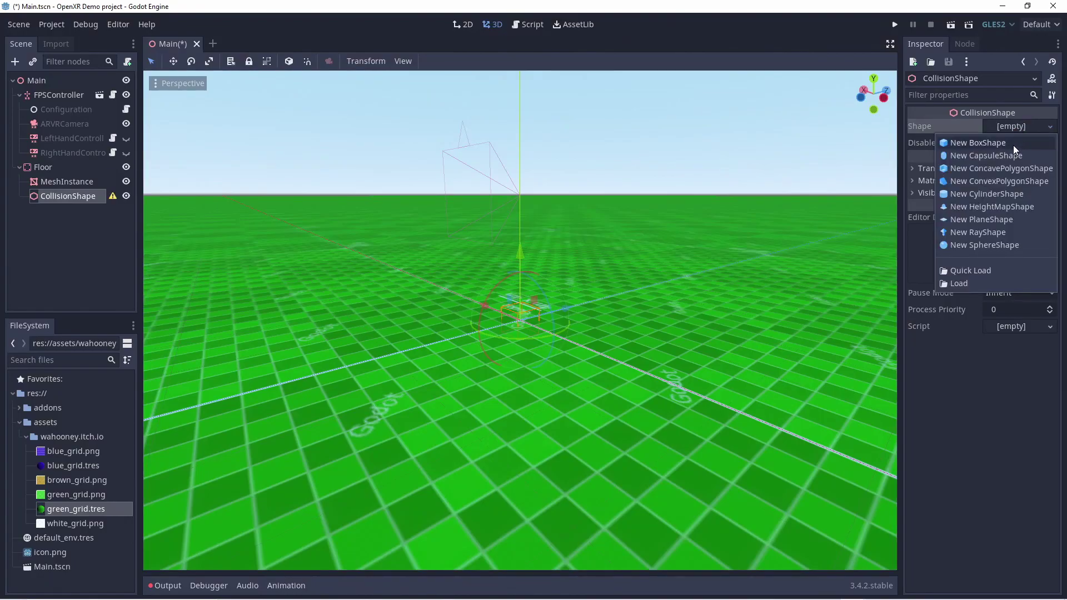
left_click(1012, 145)
left_click(1012, 130)
left_click(935, 156)
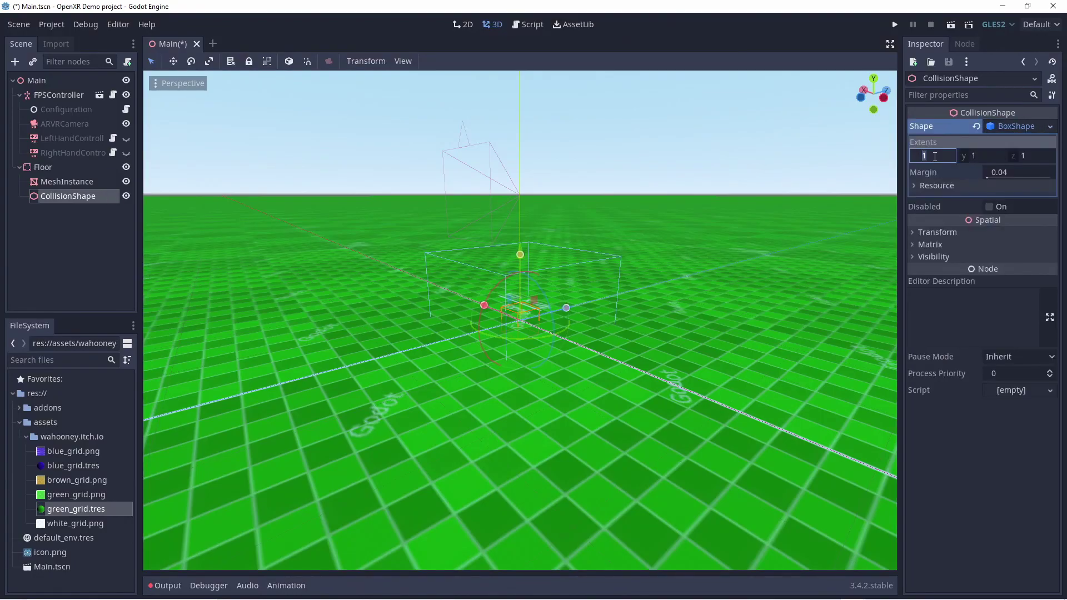
type("500")
key("Tab")
key("Tab")
type("500")
Step: Lower the collision shape's translation y to -1
key("Tab")
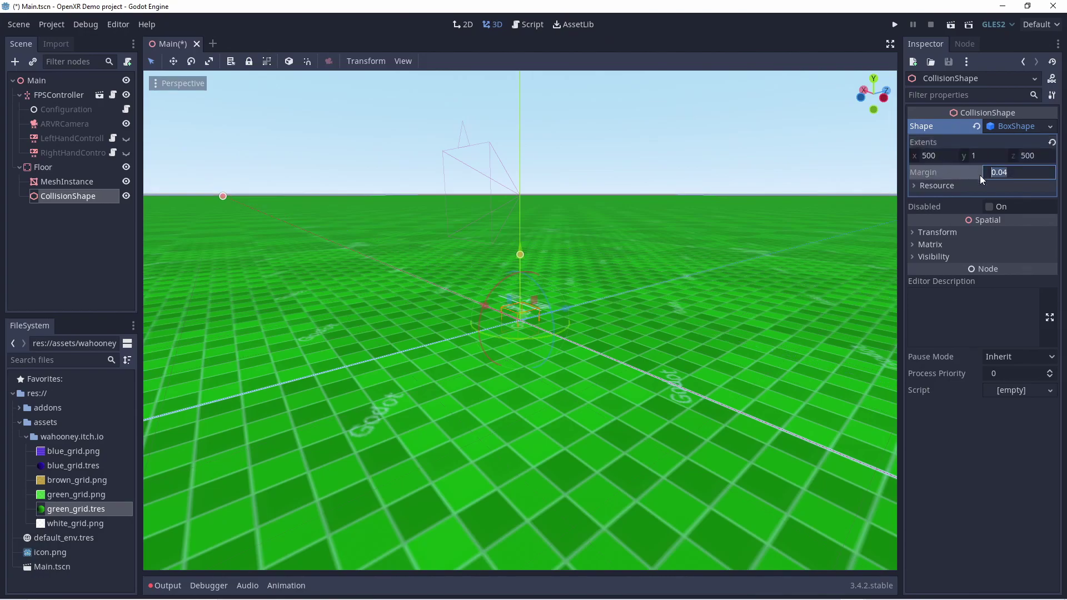
left_click(962, 232)
left_click(983, 258)
type("-1")
key("Tab")
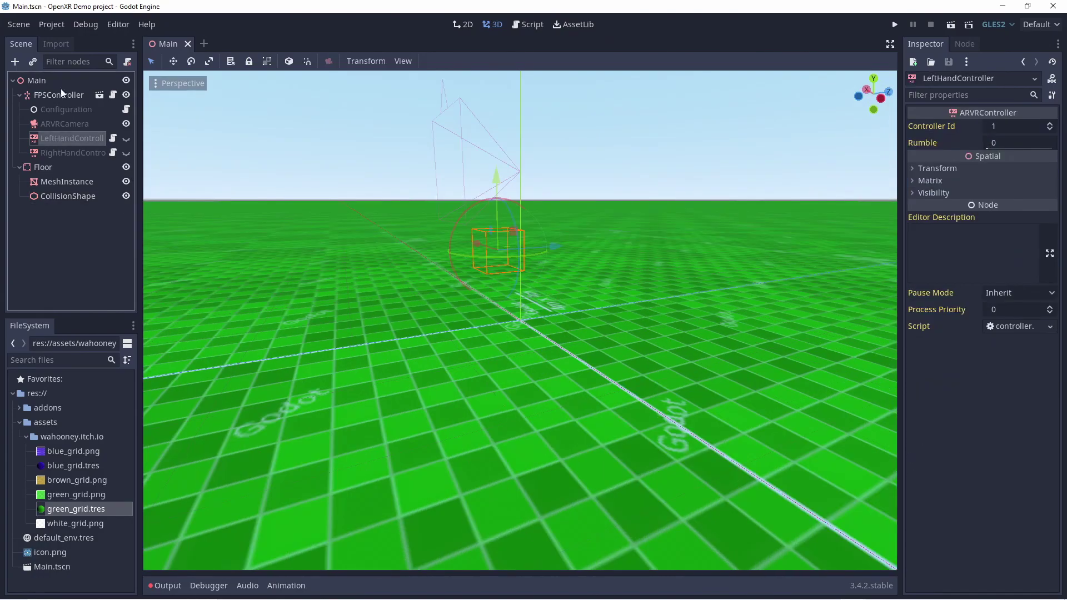
Step: Add a MeshInstance under LeftHandController with a 0.2-unit CubeMesh
key("ctrl+a")
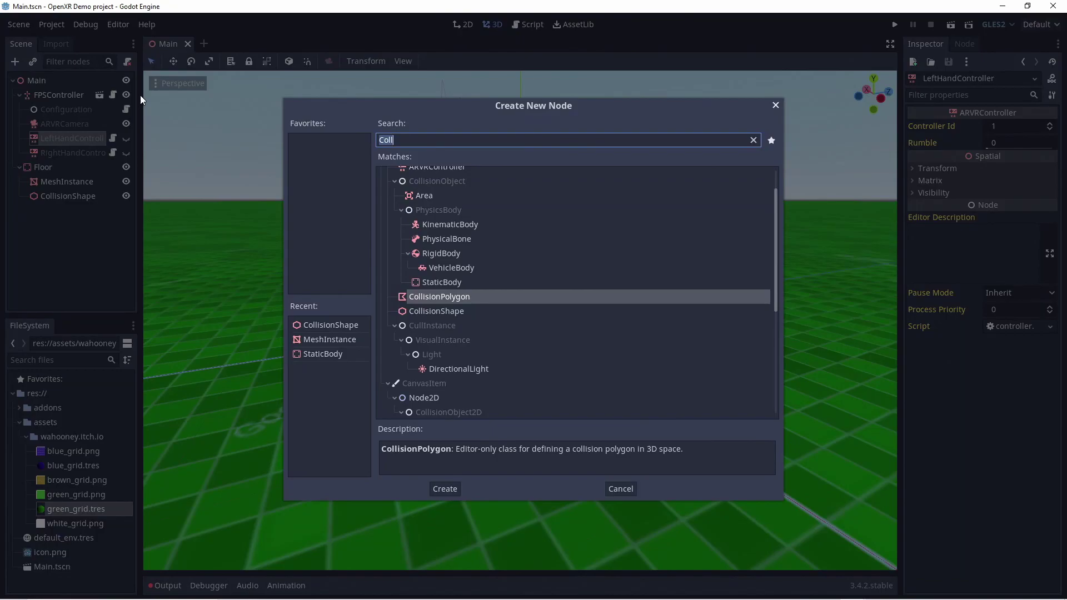
type("Mesh")
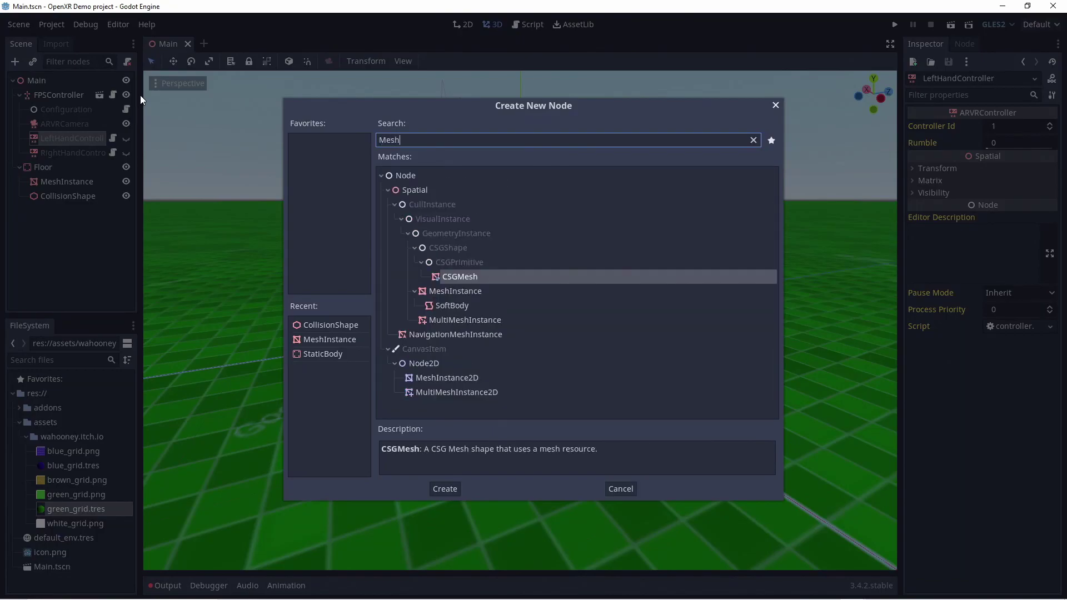
double_click(464, 292)
left_click(1019, 128)
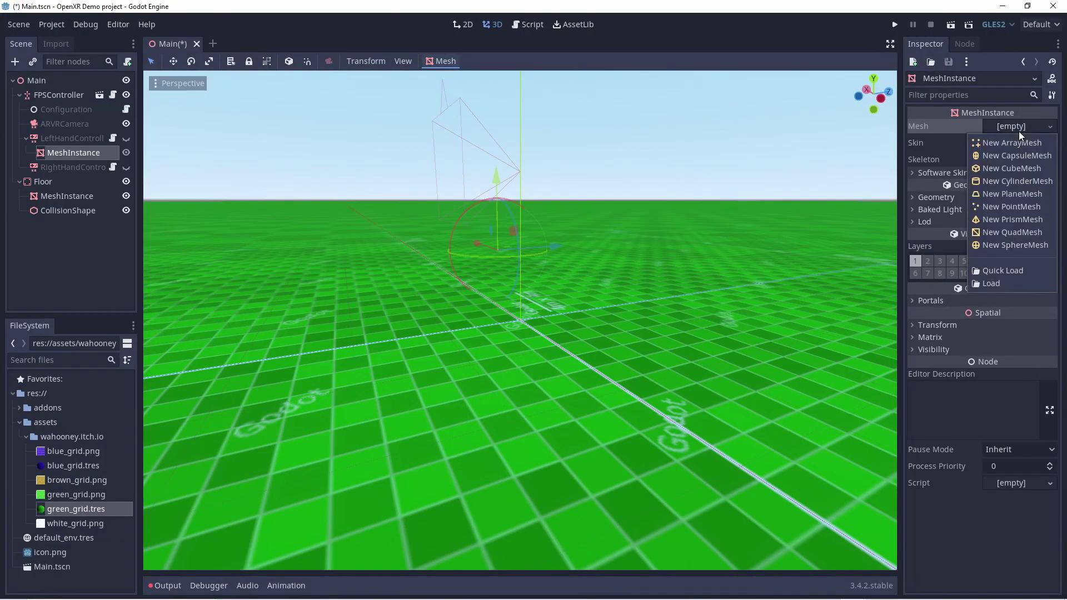
left_click(1011, 170)
left_click(1017, 136)
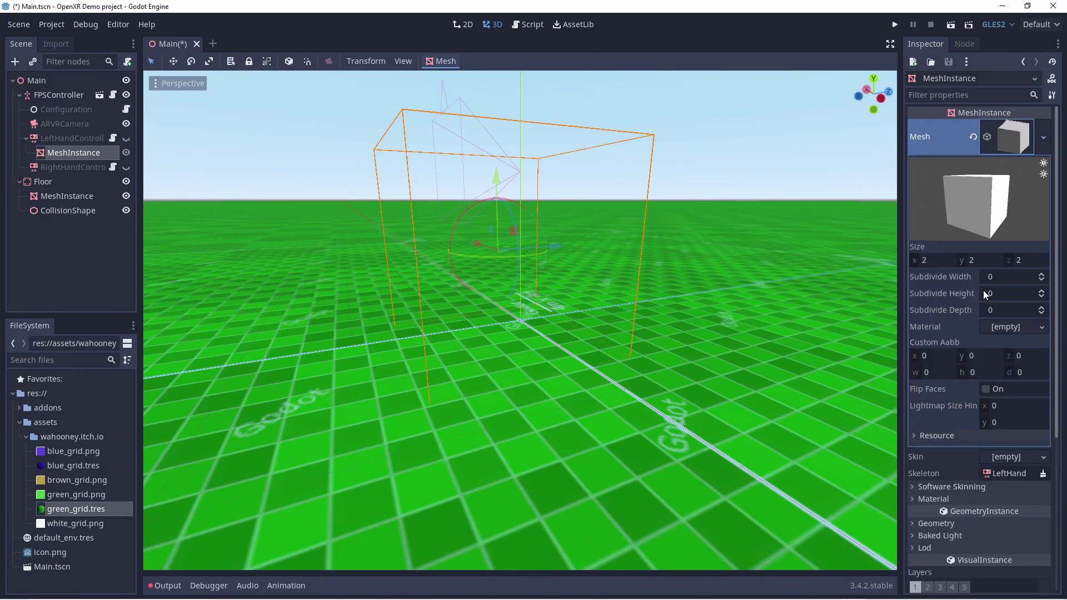
left_click(940, 260)
type("0.2")
key("Tab")
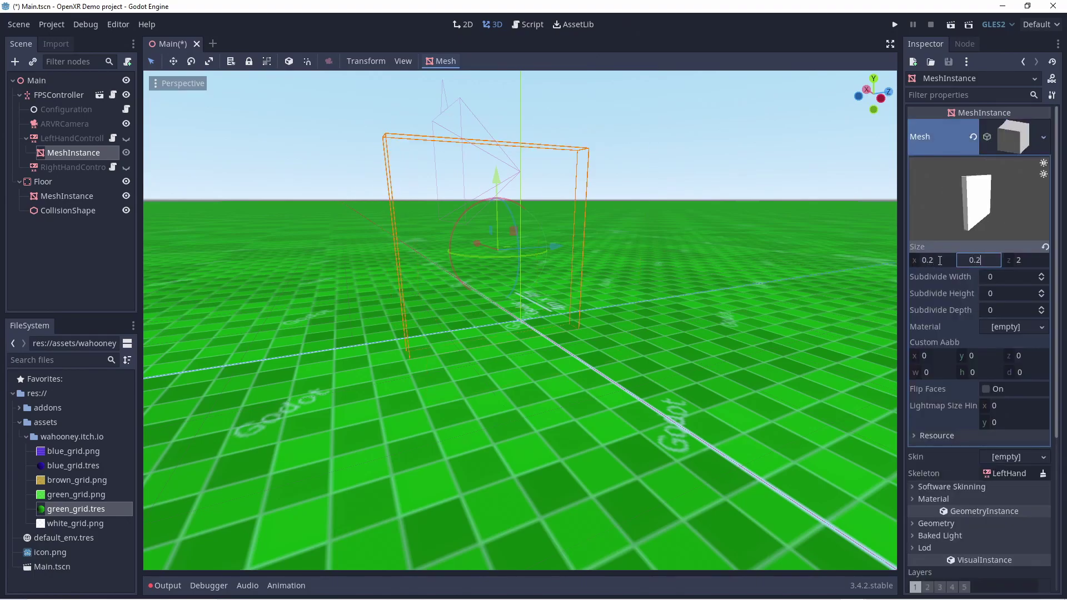
type("0.2")
key("Tab")
type("0.2")
key("Tab")
Step: Add a MeshInstance under RightHandController with a CubeMesh sized 0.2 × 0.2 × 0.2
left_click(85, 162)
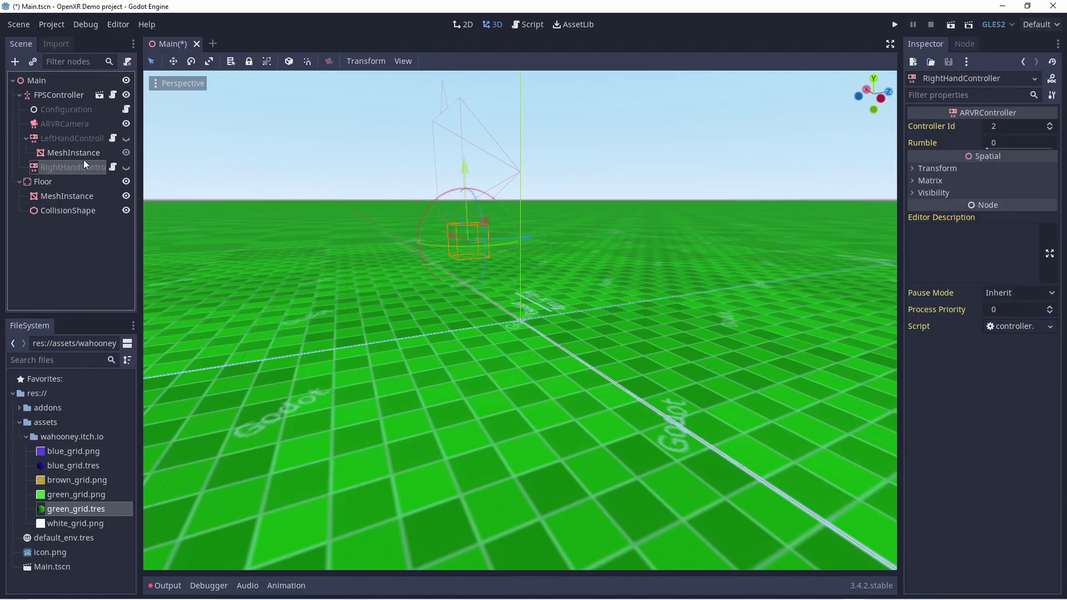
left_click(17, 62)
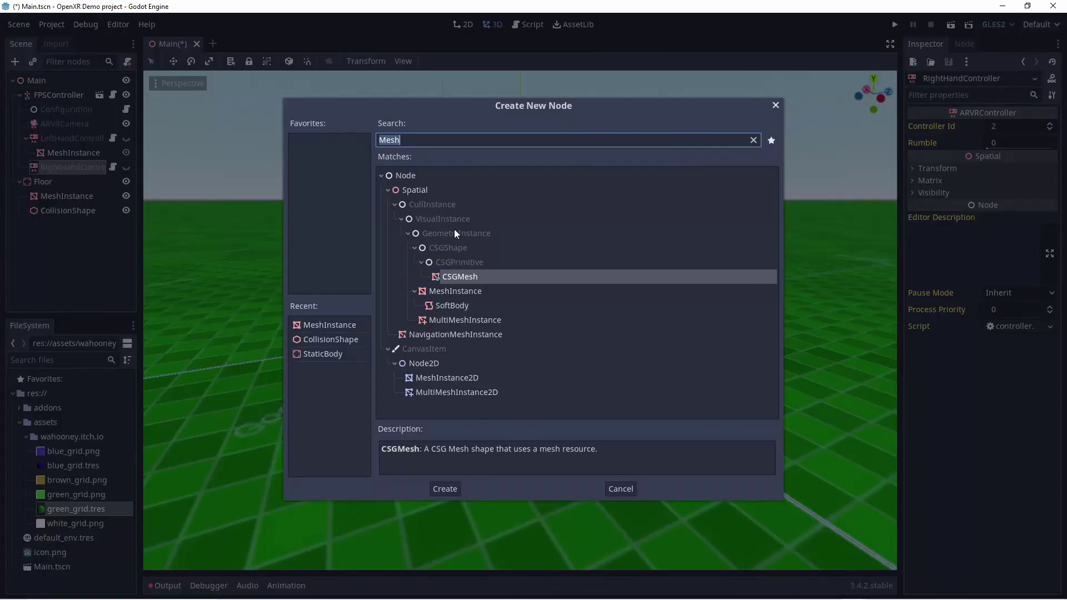
double_click(325, 328)
left_click(996, 132)
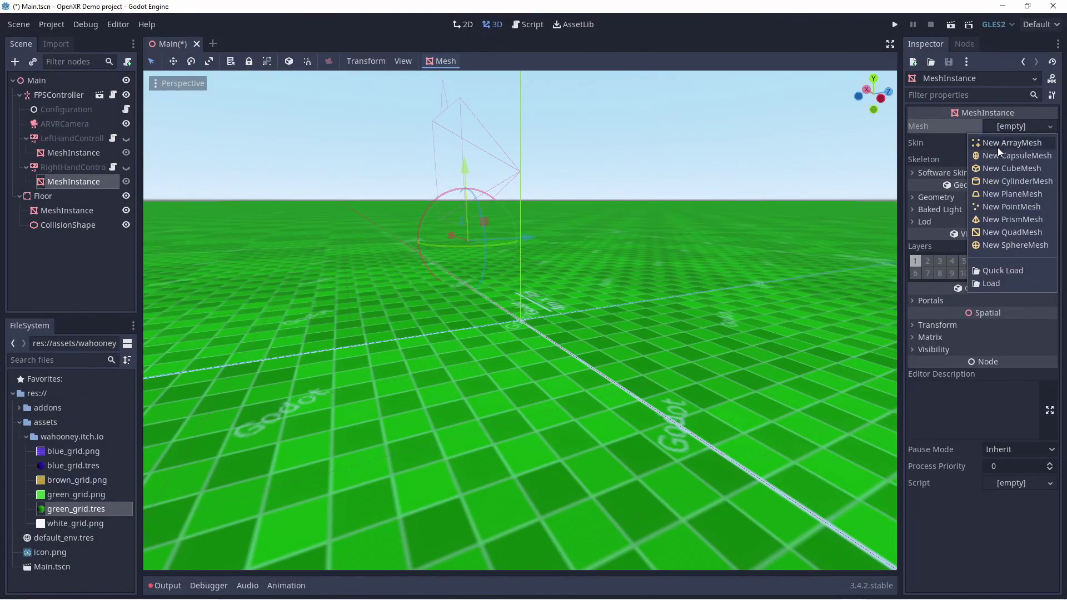
left_click(996, 164)
left_click(993, 142)
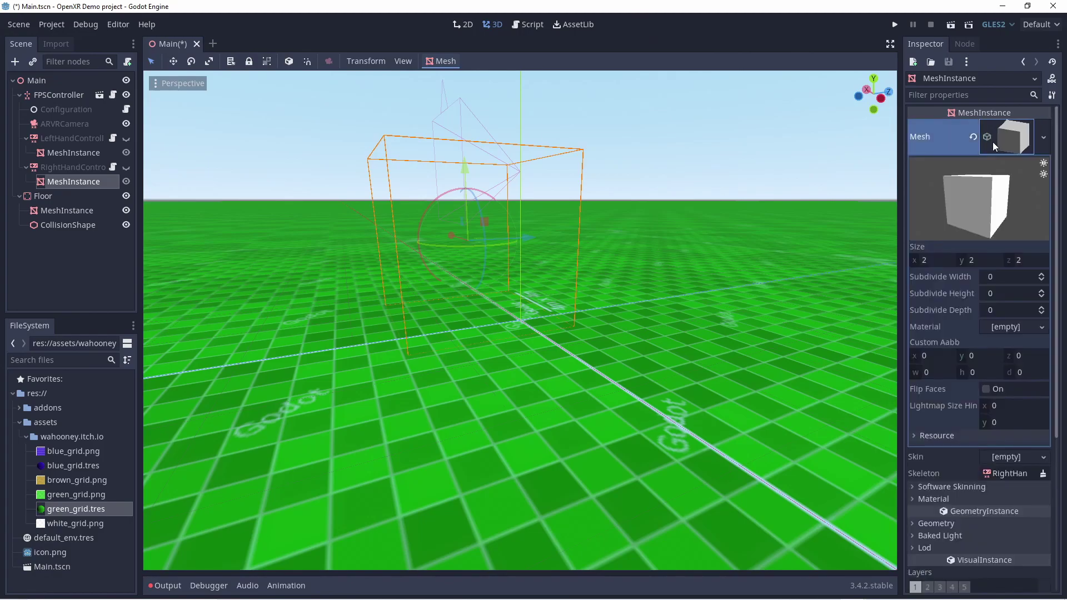
left_click(923, 260)
type("0.2")
key("Tab")
type("0.2")
key("Tab")
type("0.2")
key("Tab")
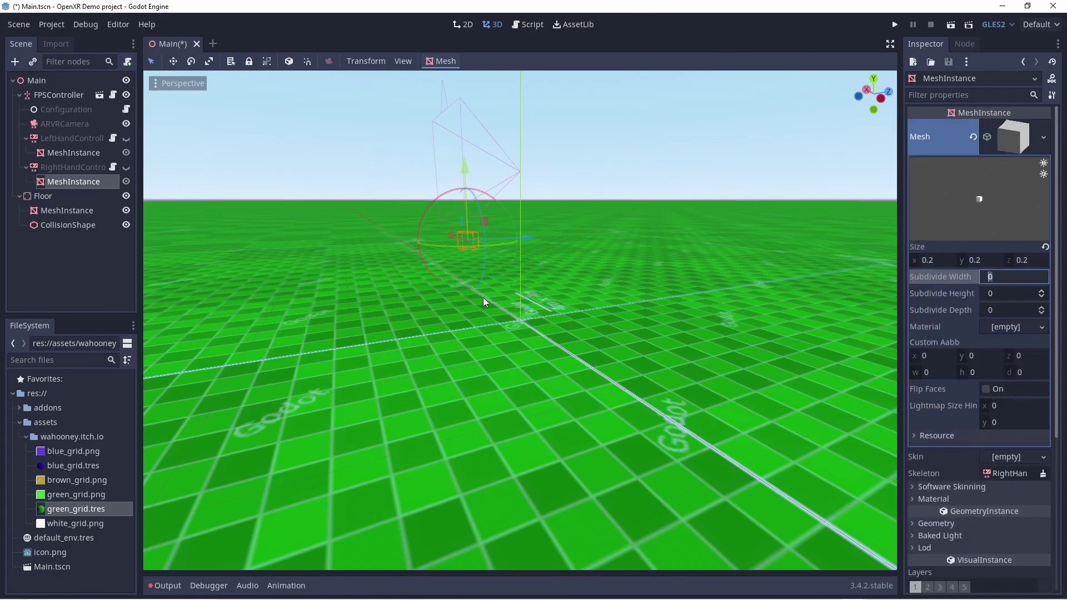
Step: Frame the floor in the viewport and save Main.tscn
left_click(81, 198)
key("f")
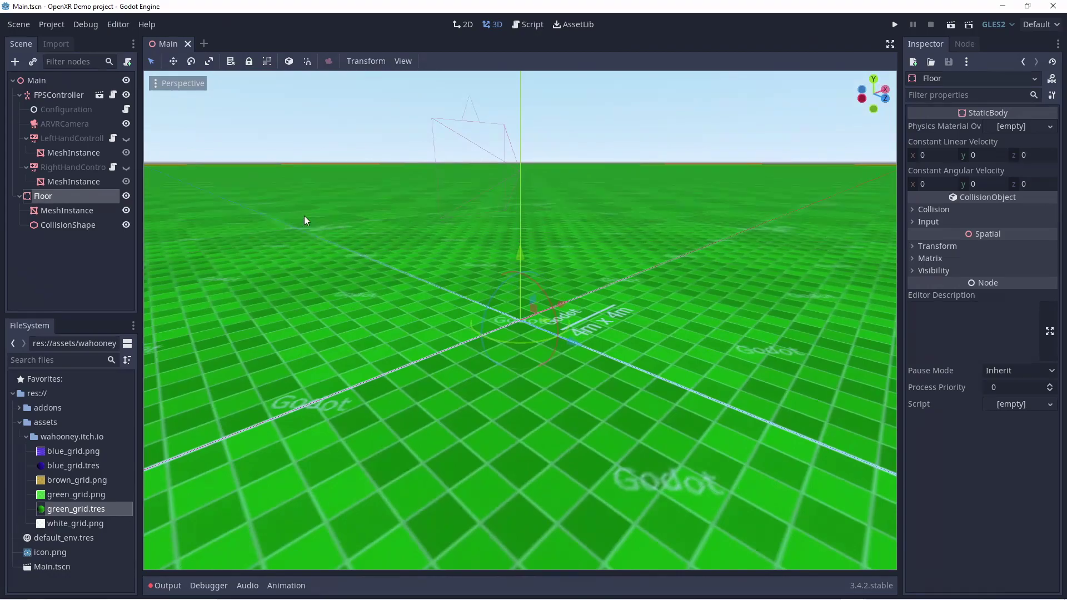
left_click(67, 86)
key("ctrl+s")
left_click(60, 158)
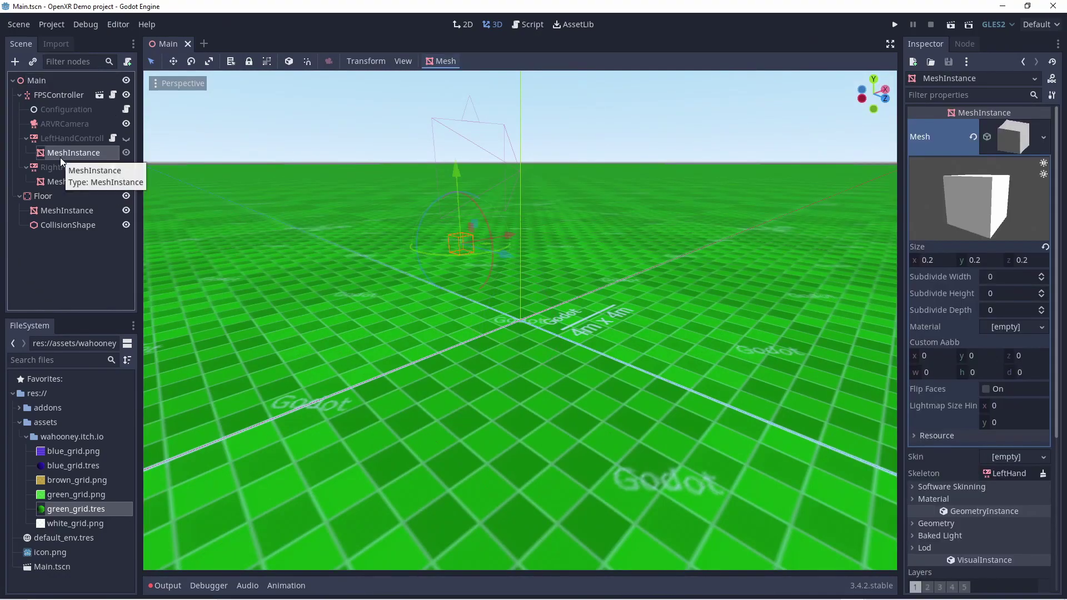
Step: Add a DirectionalLight under Main
left_click(31, 80)
left_click(15, 62)
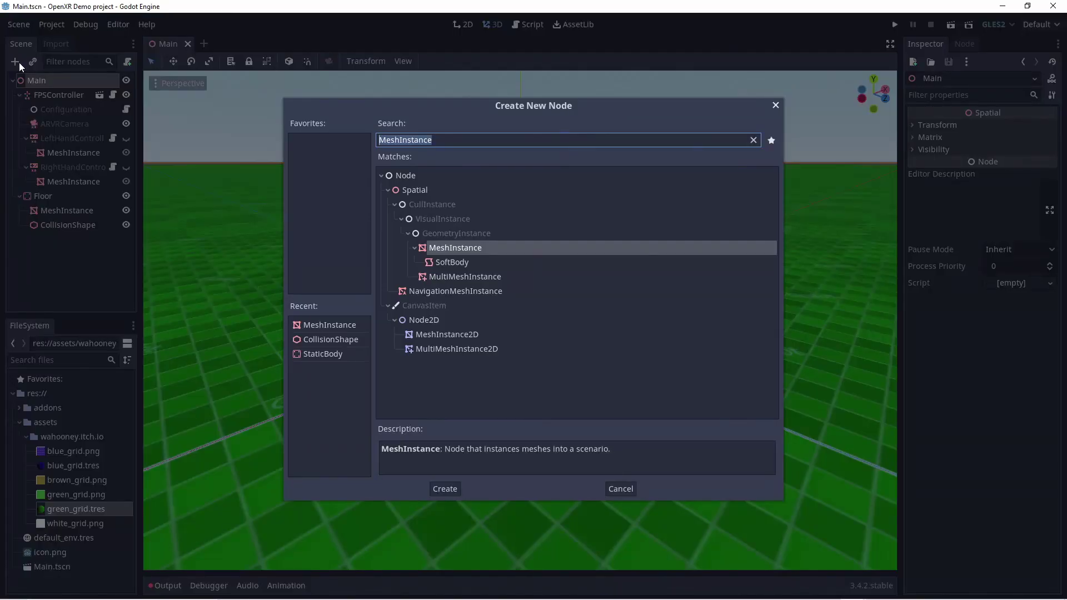
type("Dire")
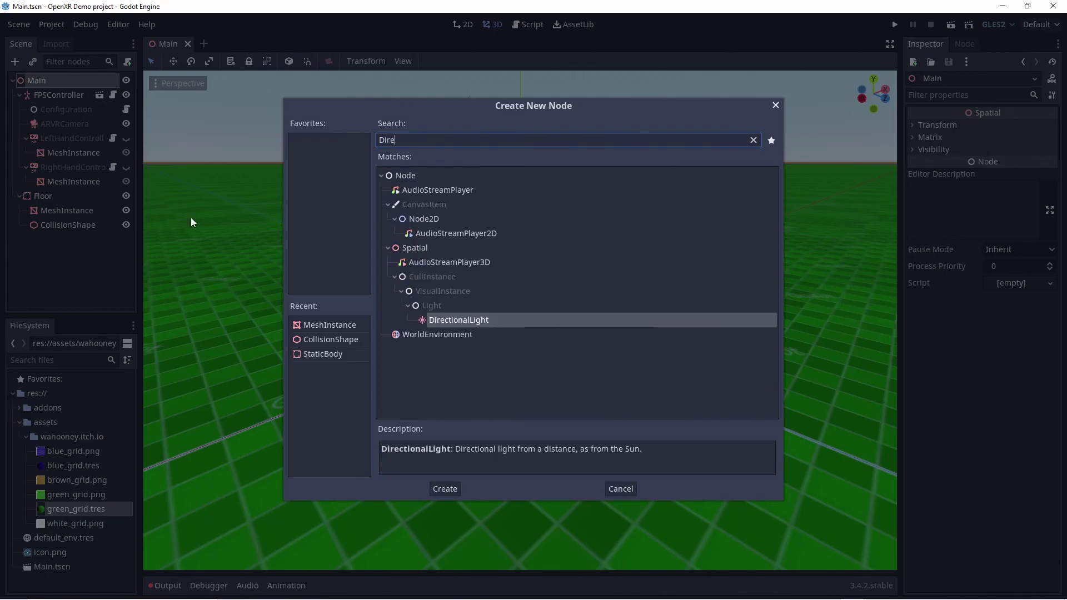
double_click(508, 317)
middle_click_drag(509, 320, 526, 187)
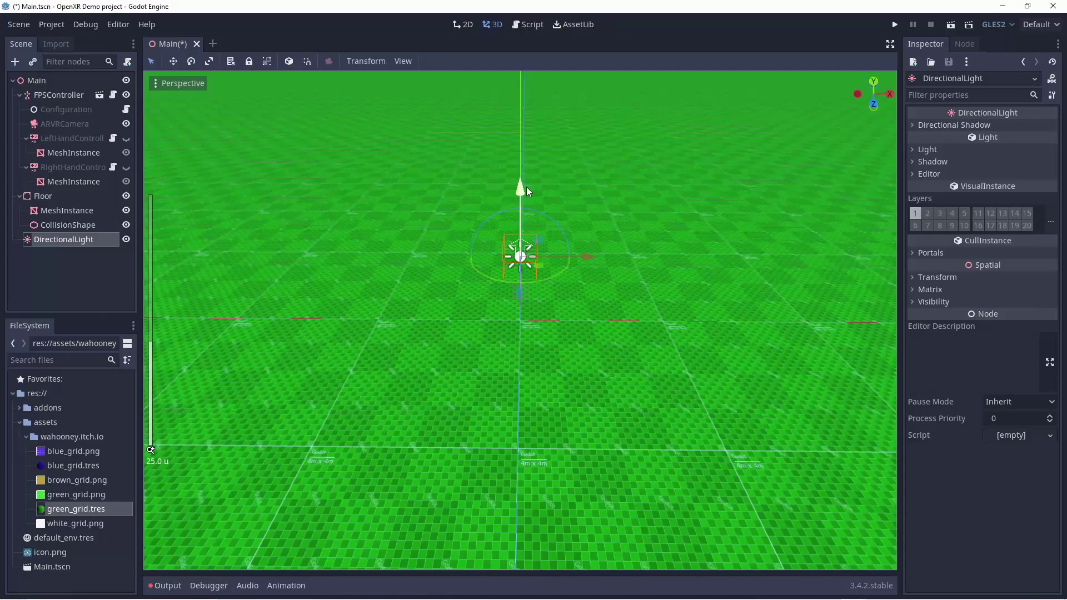
left_click_drag(565, 218, 378, 197)
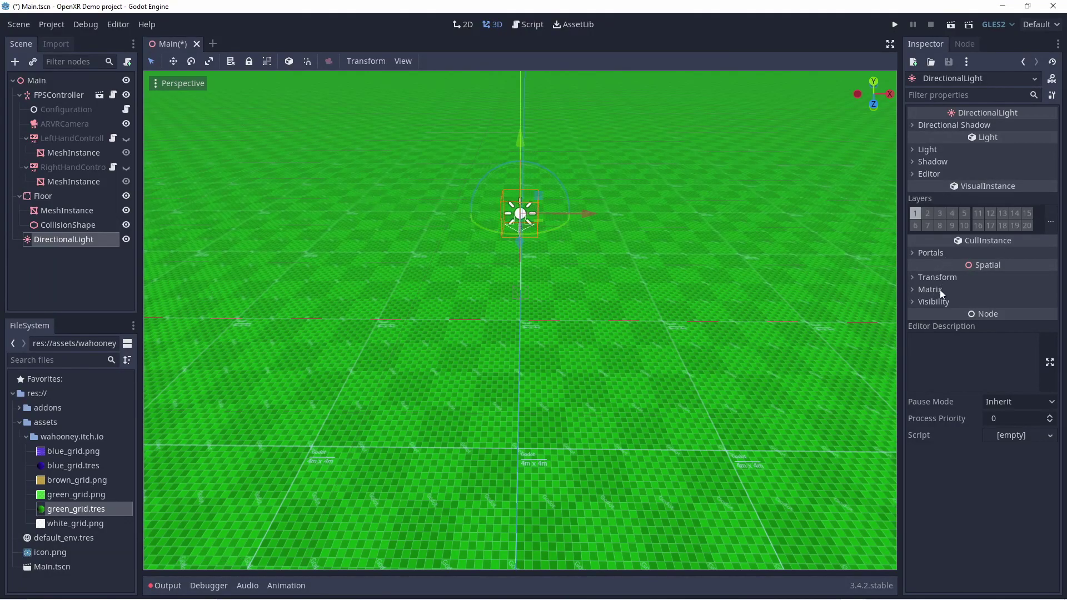
Step: Rotate the light to 180° on y and tilt it down to about -40°
left_click(937, 277)
left_click(994, 331)
type("180")
key("Tab")
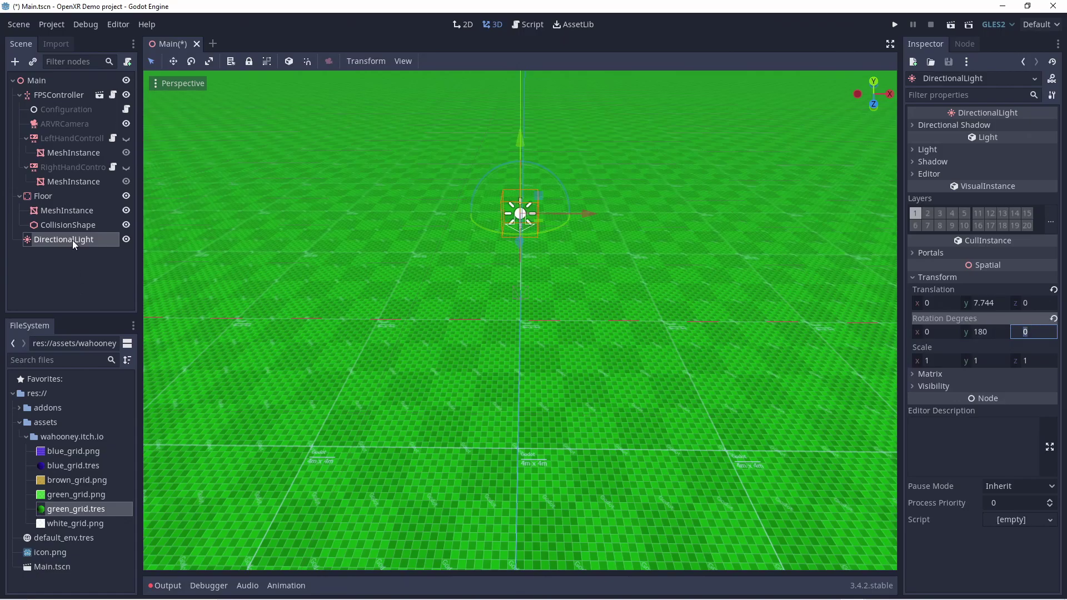
middle_click_drag(359, 174, 341, 139)
left_click_drag(533, 143, 503, 167)
middle_click_drag(489, 169, 169, 182)
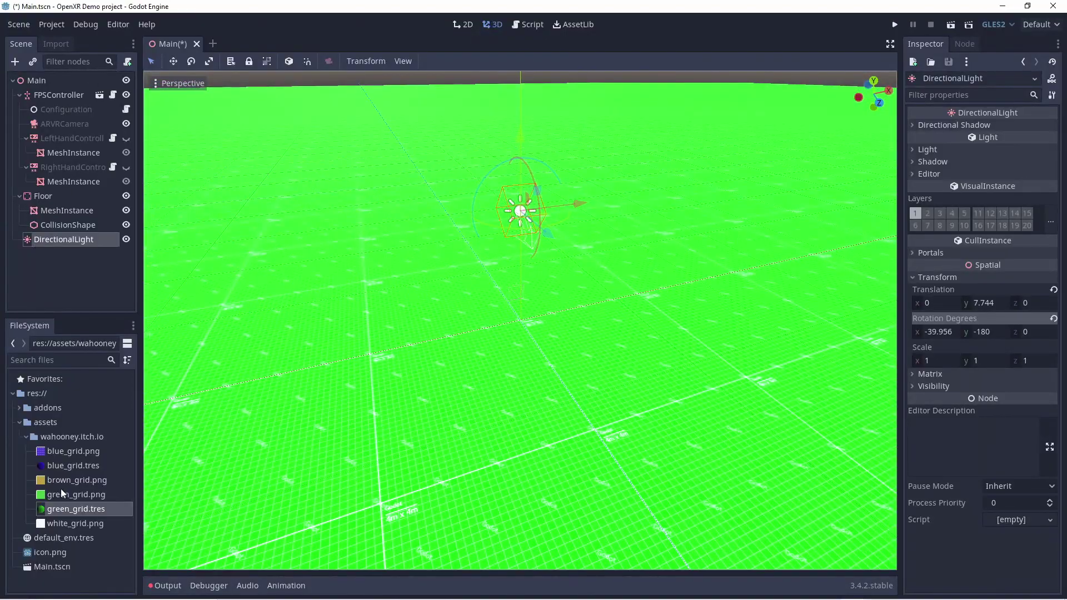
Step: Lower default_env.tres ambient sky contribution to 0.5 and save the scene
double_click(72, 538)
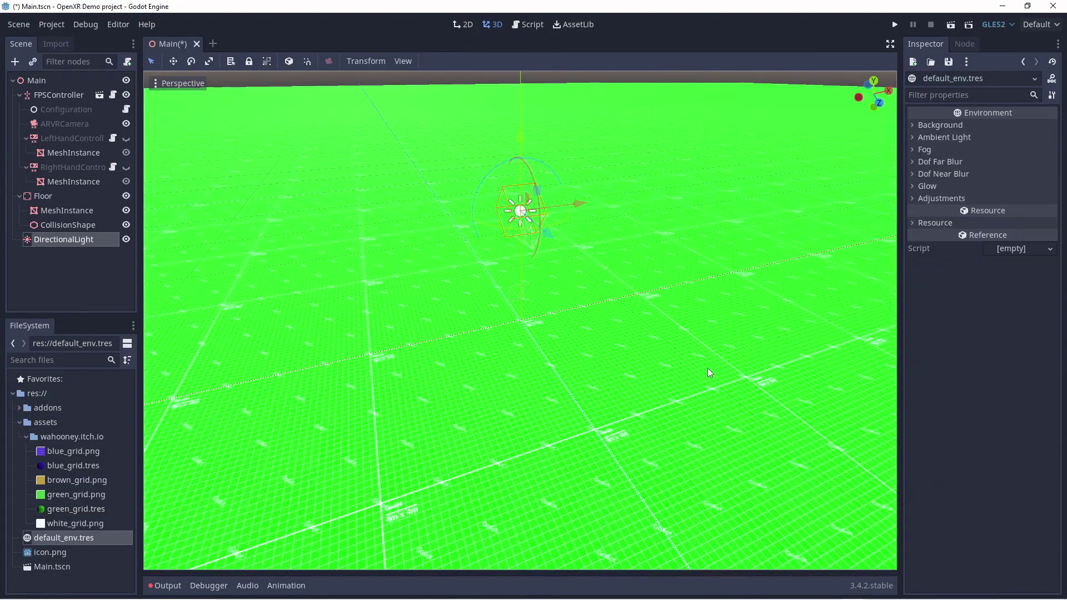
left_click(971, 126)
left_click(988, 294)
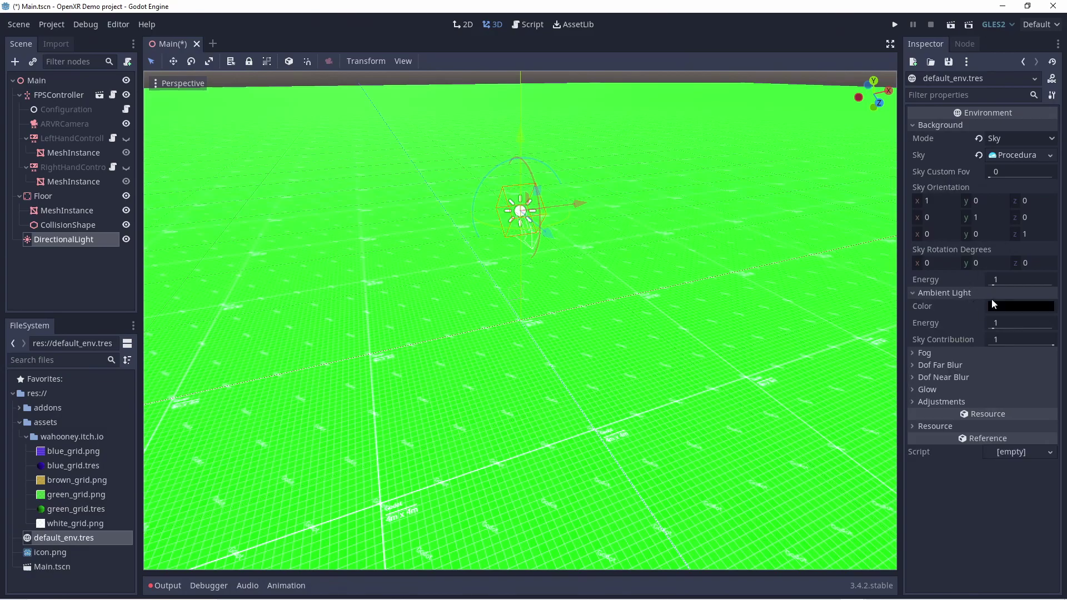
left_click_drag(1050, 344, 1020, 345)
key("ctrl+s")
middle_click_drag(575, 210, 655, 188)
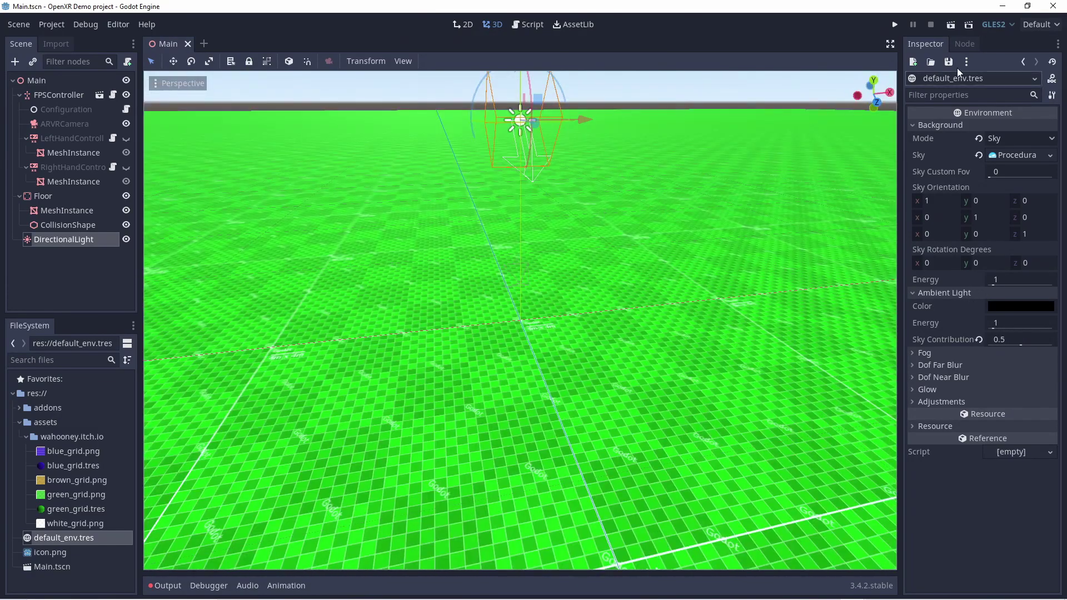
Step: Run the project and use 'Select Current' to make Main.tscn the main scene
left_click(893, 25)
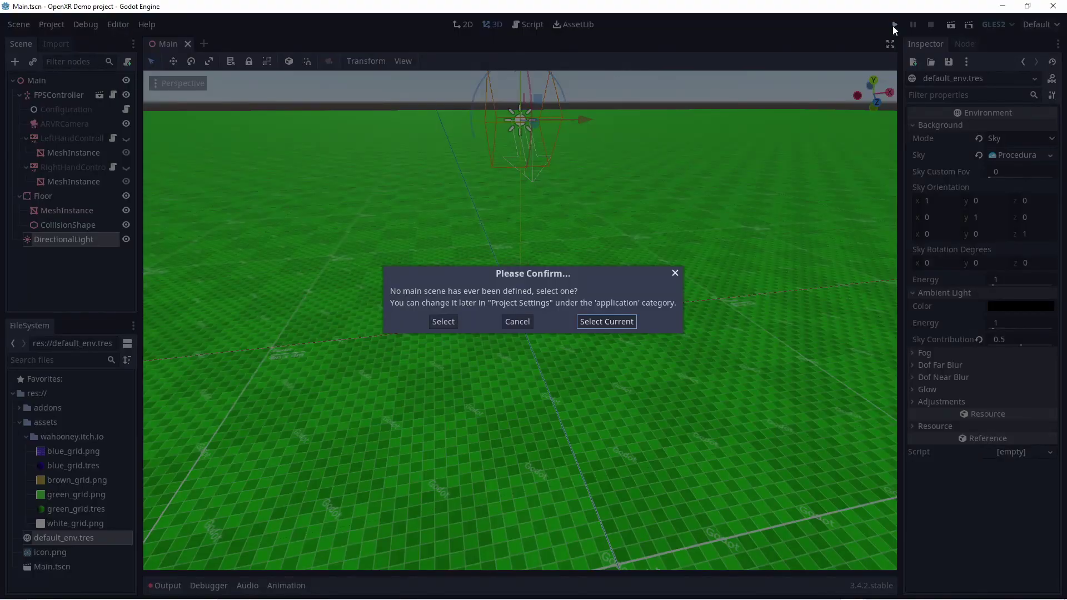
left_click(617, 321)
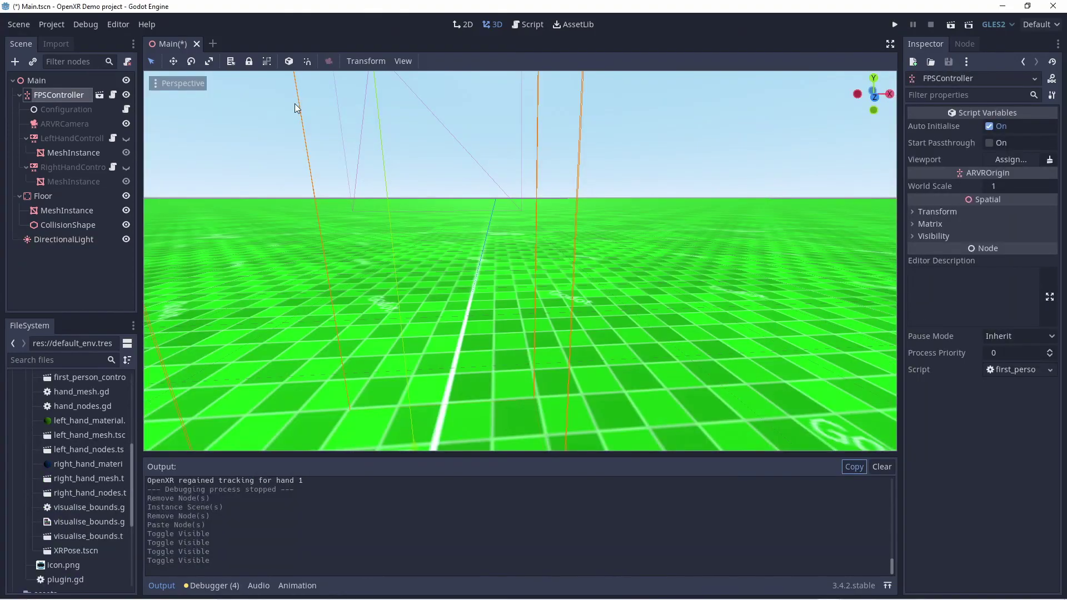
Step: Search AssetLib for 'xr-tool' and download the Godot XR Tools asset
left_click(577, 25)
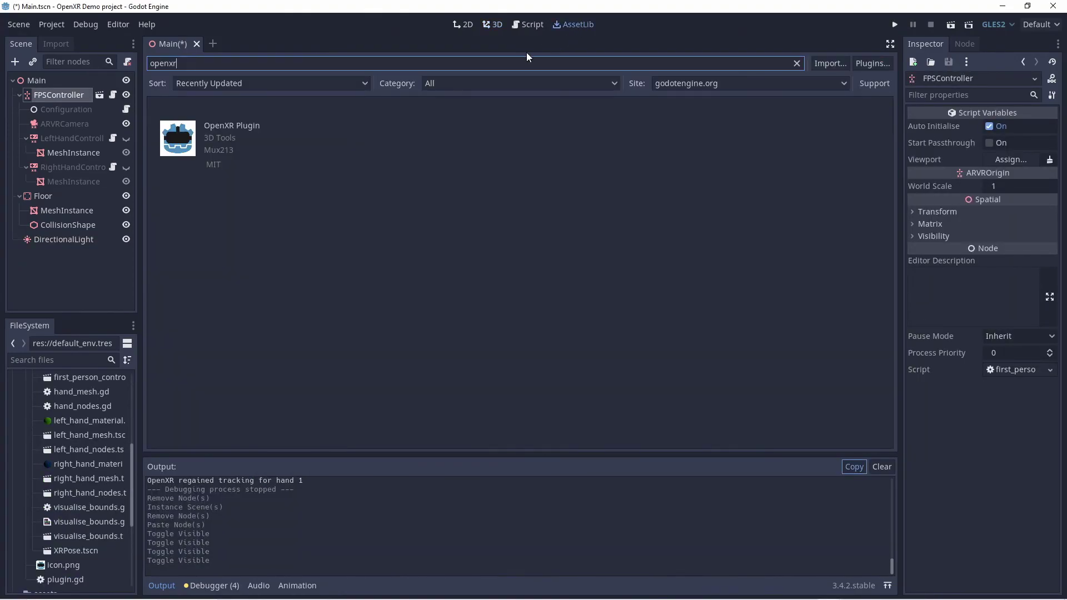
double_click(430, 66)
type("xr-tools")
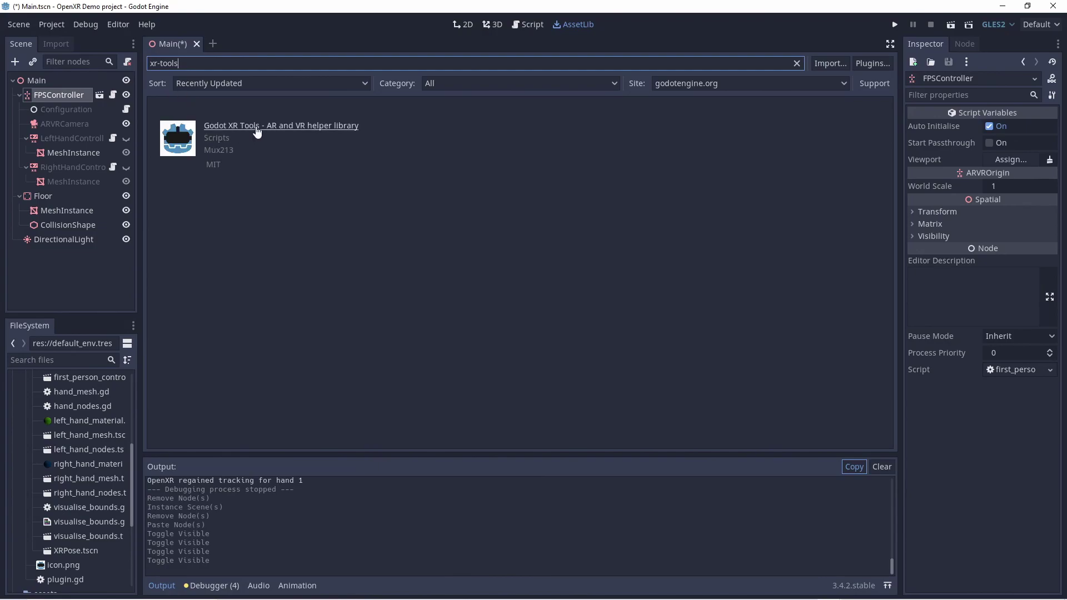
left_click(251, 128)
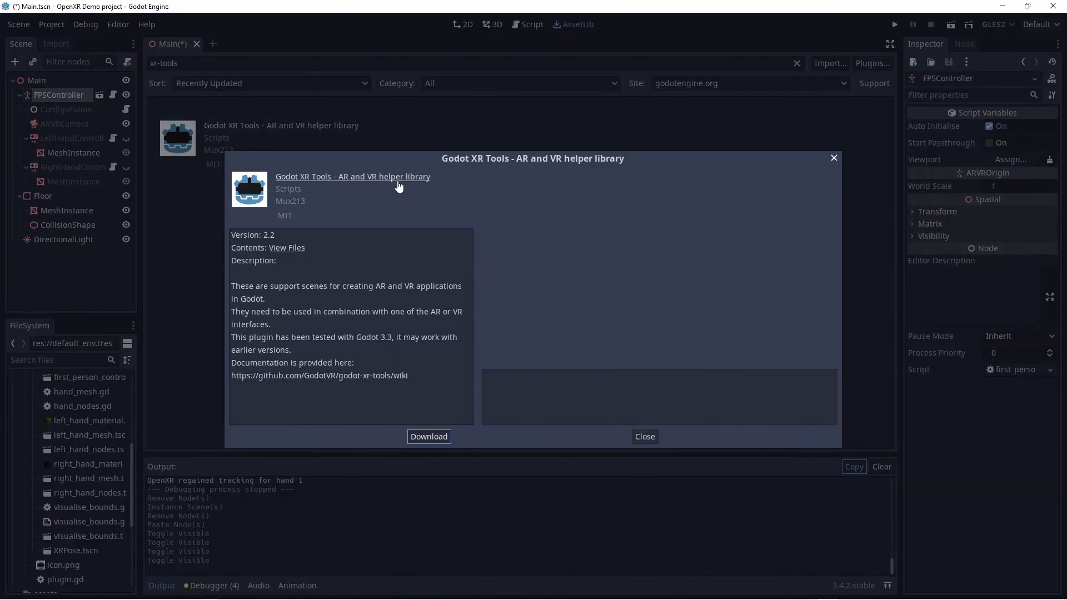
left_click(427, 436)
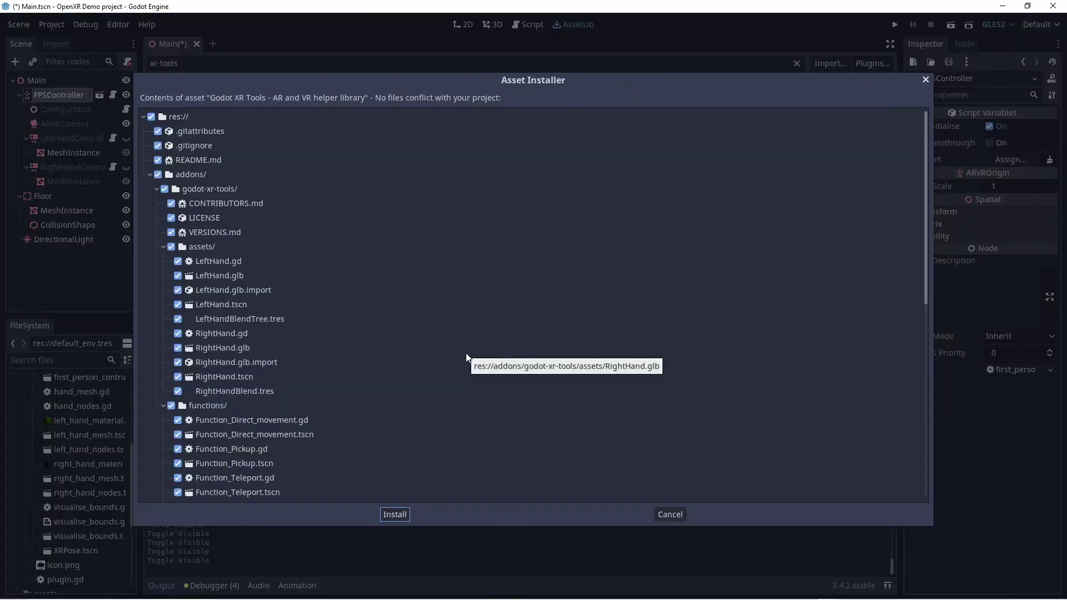
Step: Install Godot XR Tools without .gitattributes, .gitignore and README.md
left_click(159, 131)
left_click(158, 146)
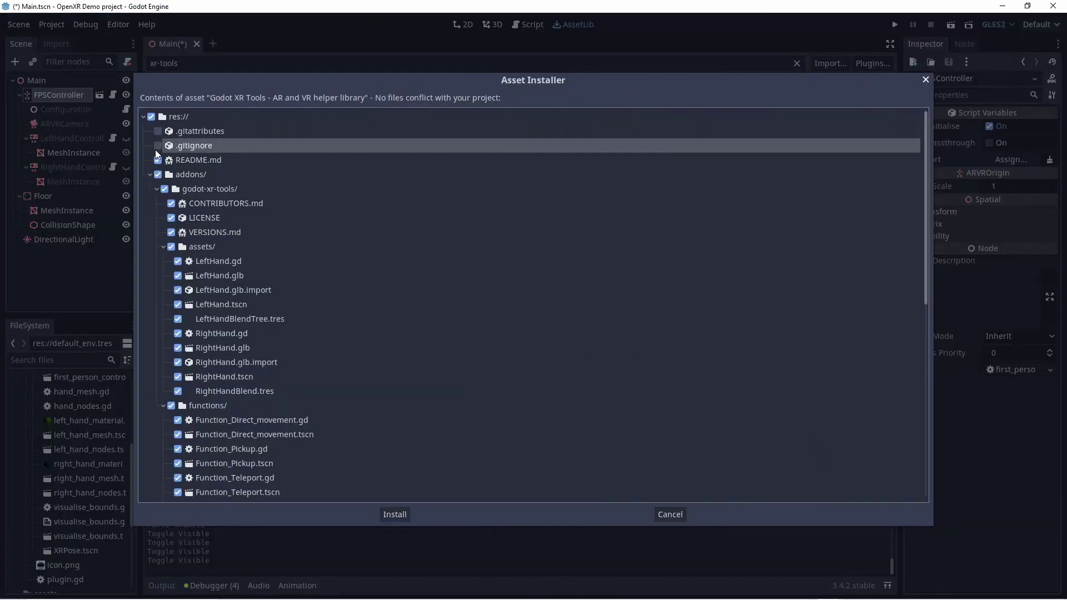
left_click(158, 160)
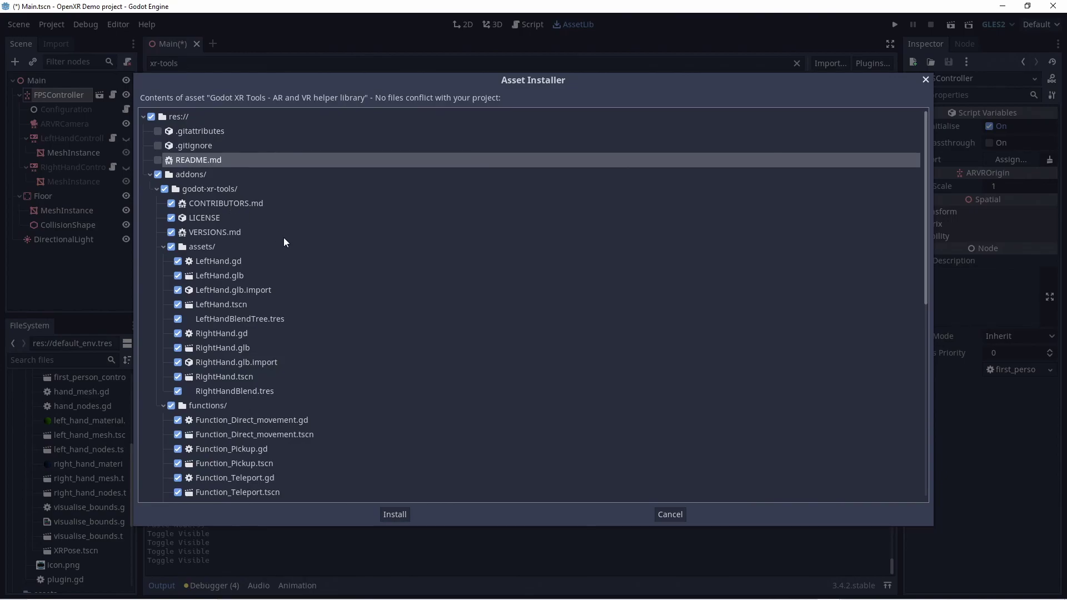
scroll(202, 209, "down", 5)
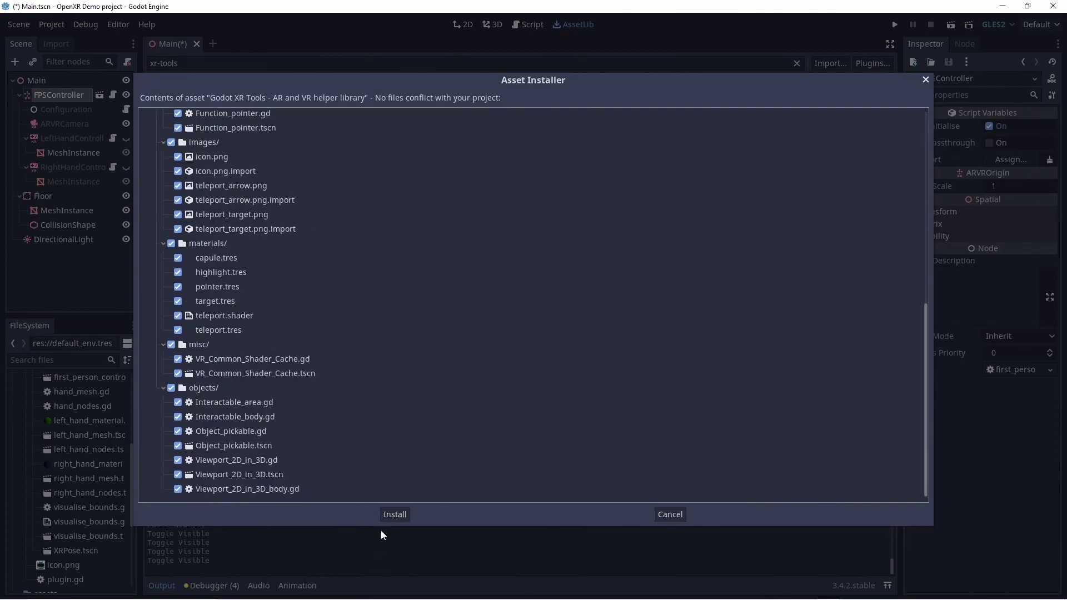
left_click(394, 515)
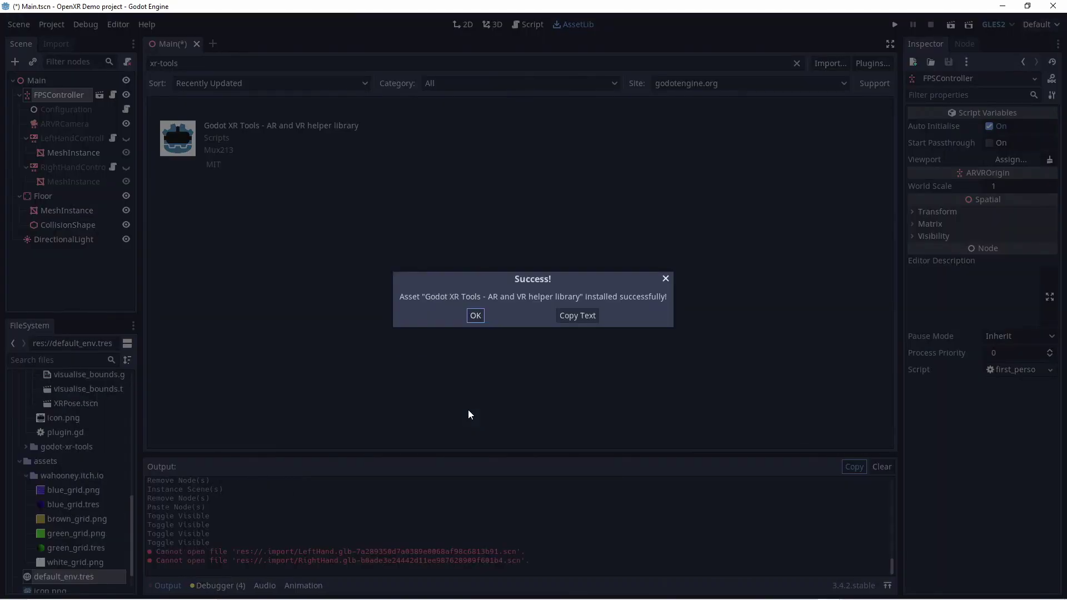
Step: Instance Function_Direct_movement.tscn as a child of RightHandController
left_click(476, 316)
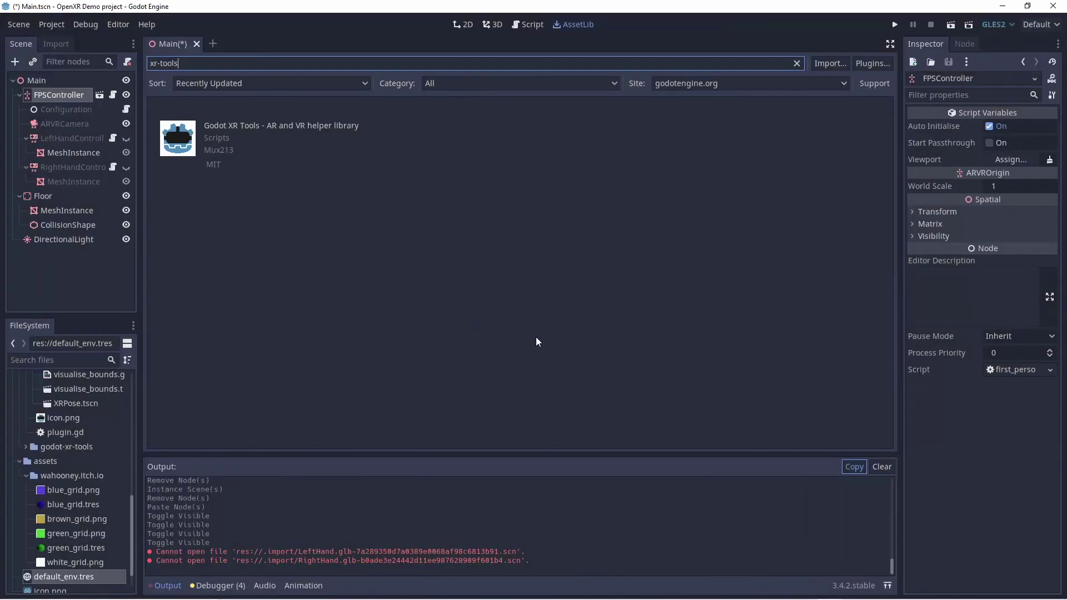
left_click(499, 26)
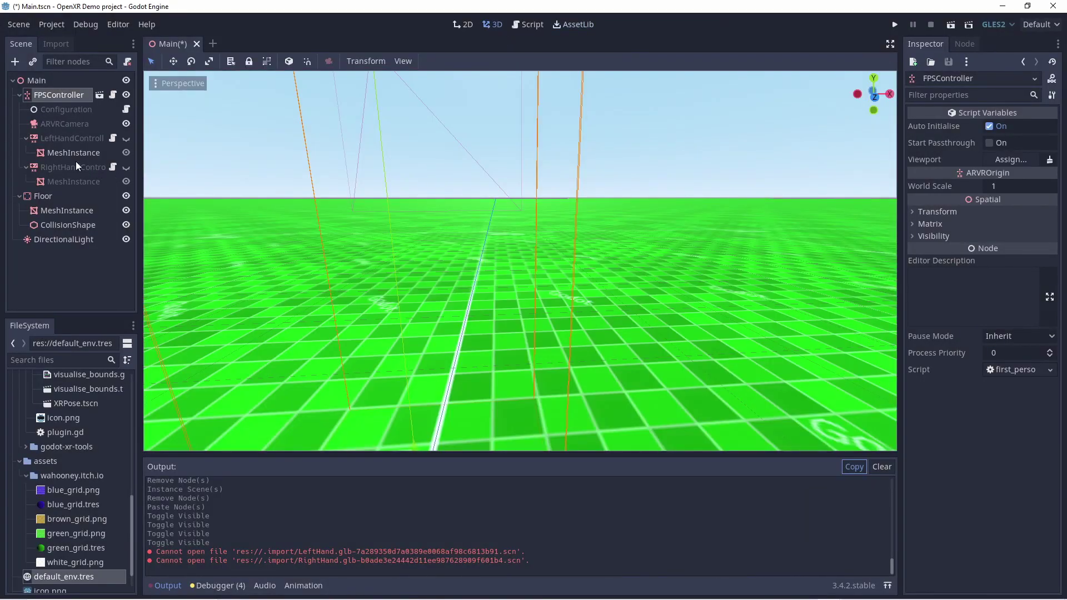
double_click(53, 167)
left_click(33, 62)
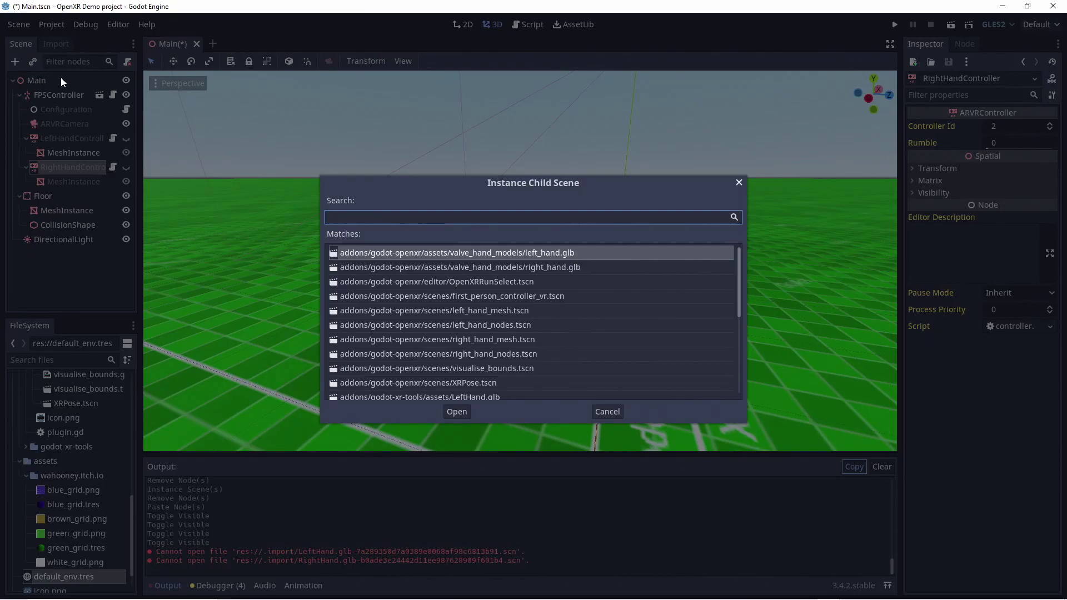
type("movem")
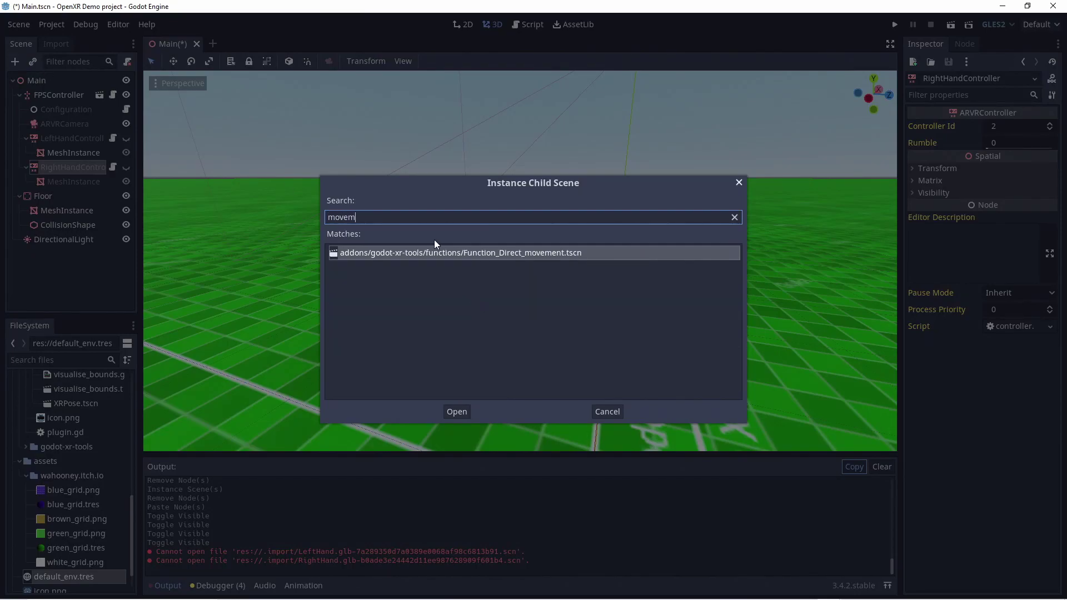
double_click(523, 254)
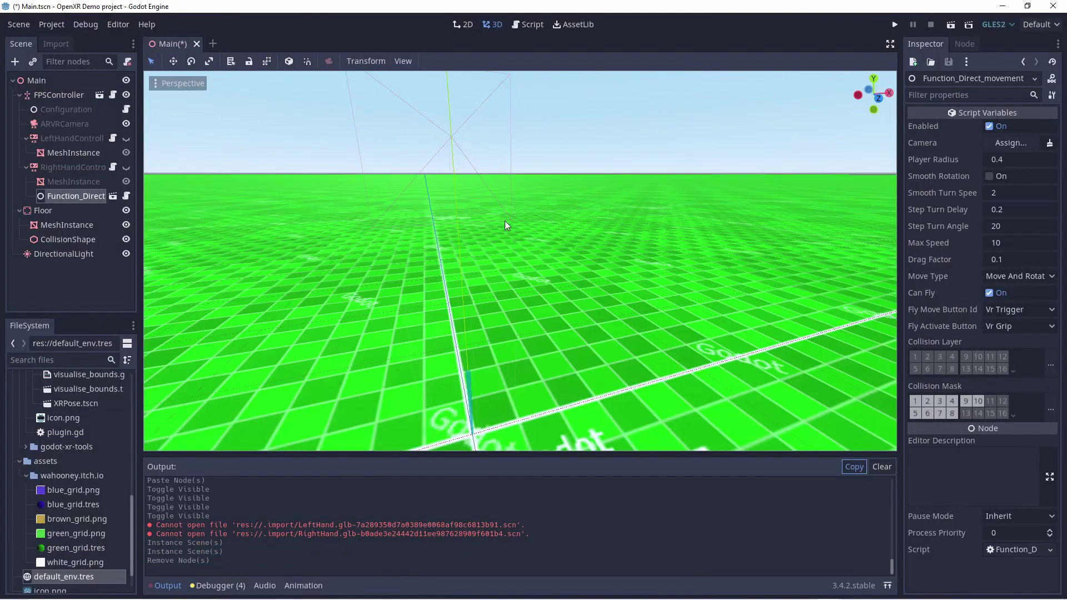
Step: Set the direct movement Camera to ARVRCamera and turn off Can Fly
left_click(992, 141)
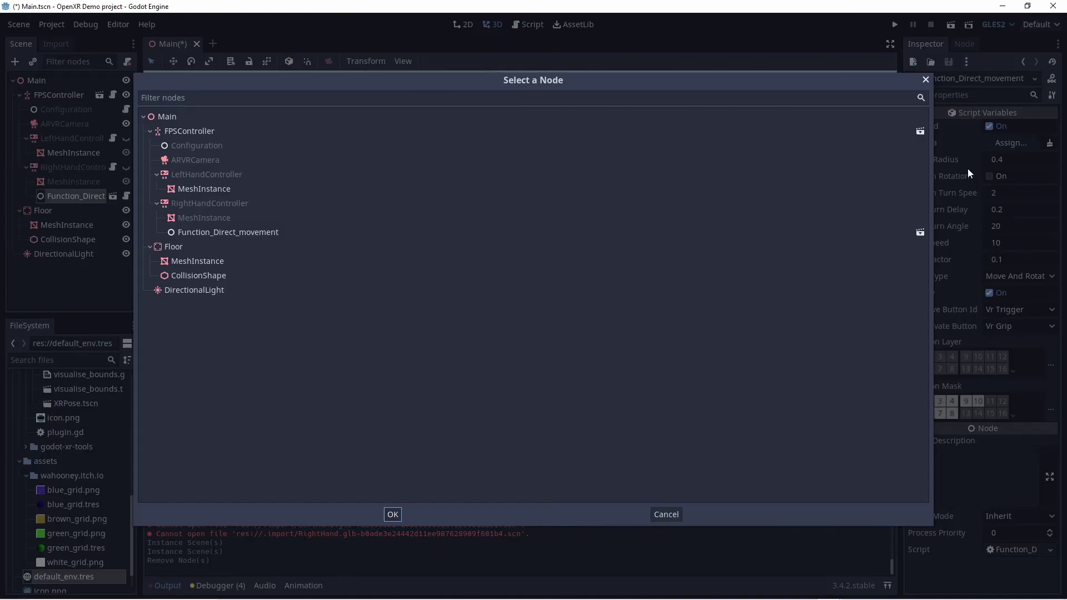
double_click(187, 160)
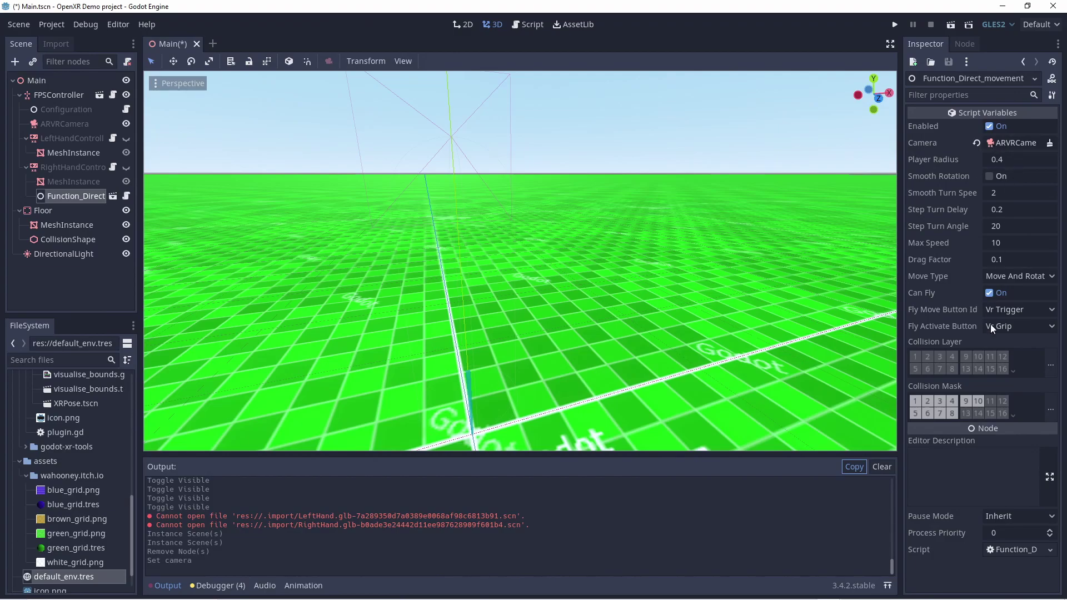
left_click(989, 293)
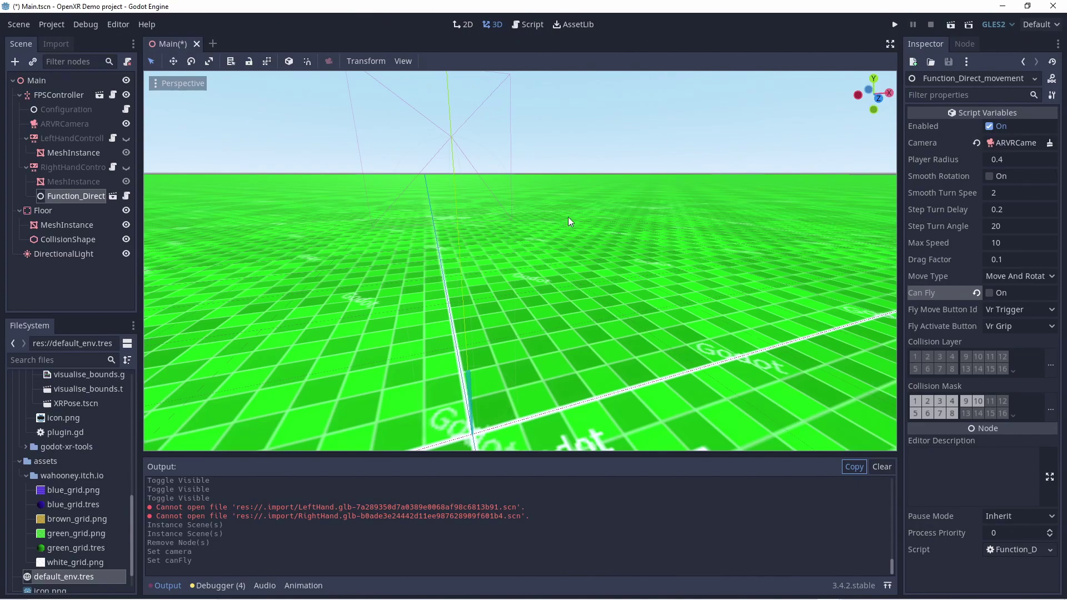
Step: Instance Function_Teleport under LeftHandController with its camera set to ARVRCamera
left_click(86, 139)
left_click(32, 62)
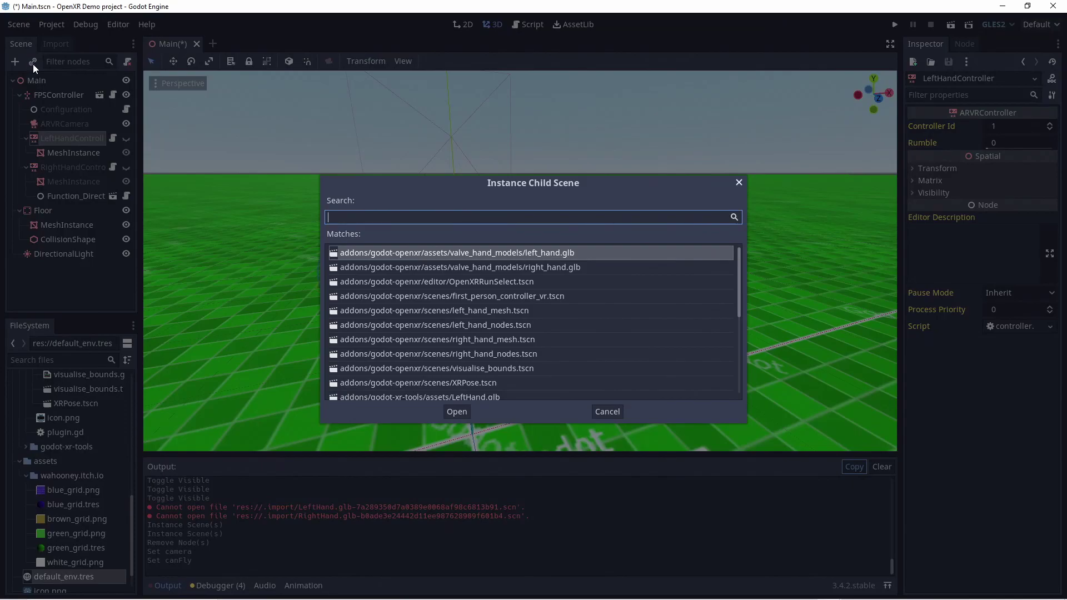
type("t")
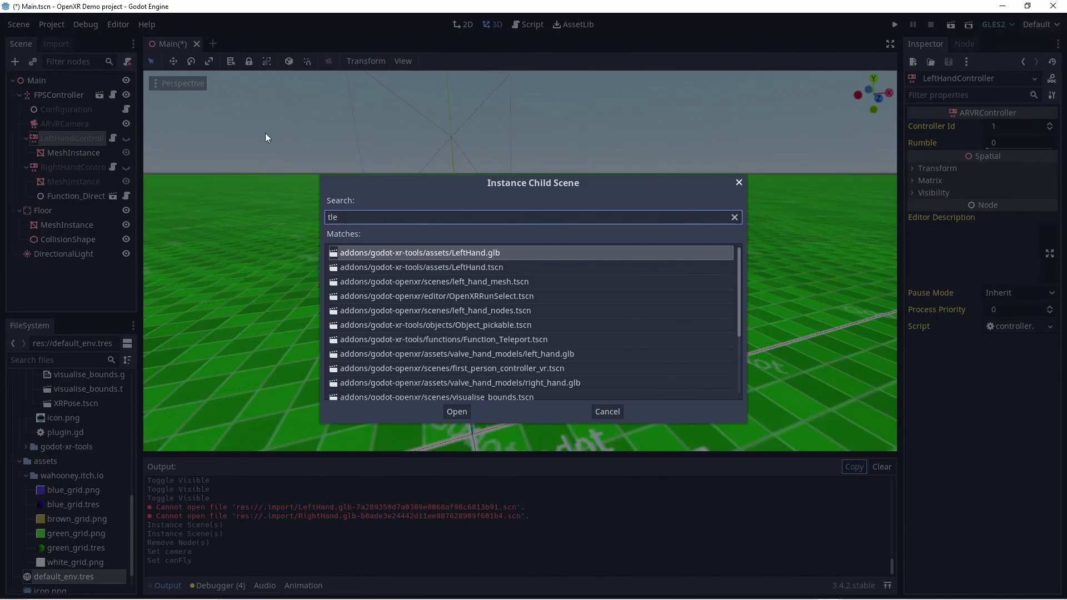
type("elepo")
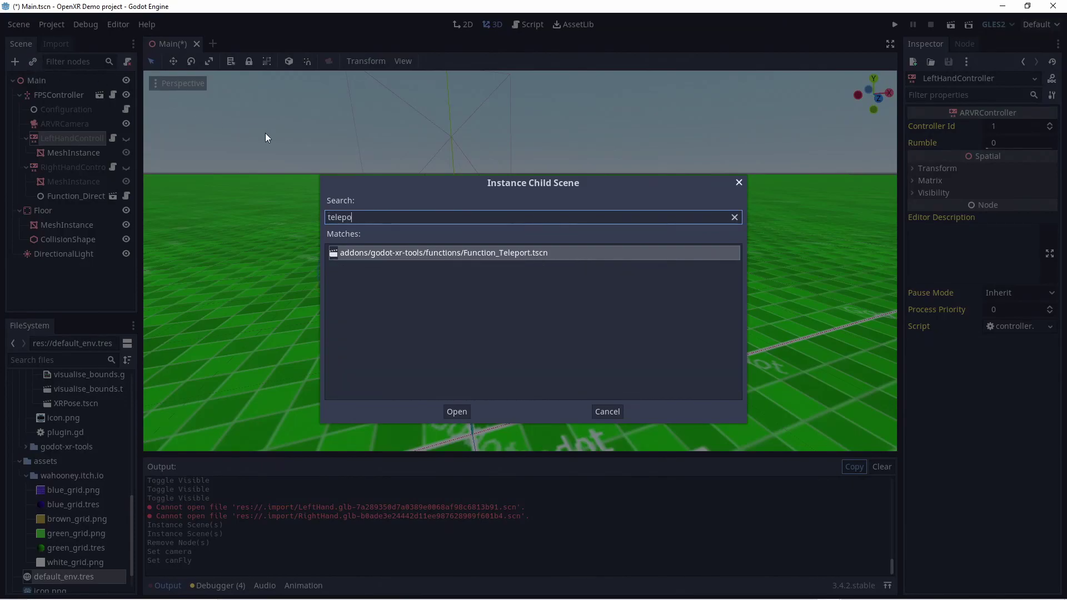
double_click(535, 253)
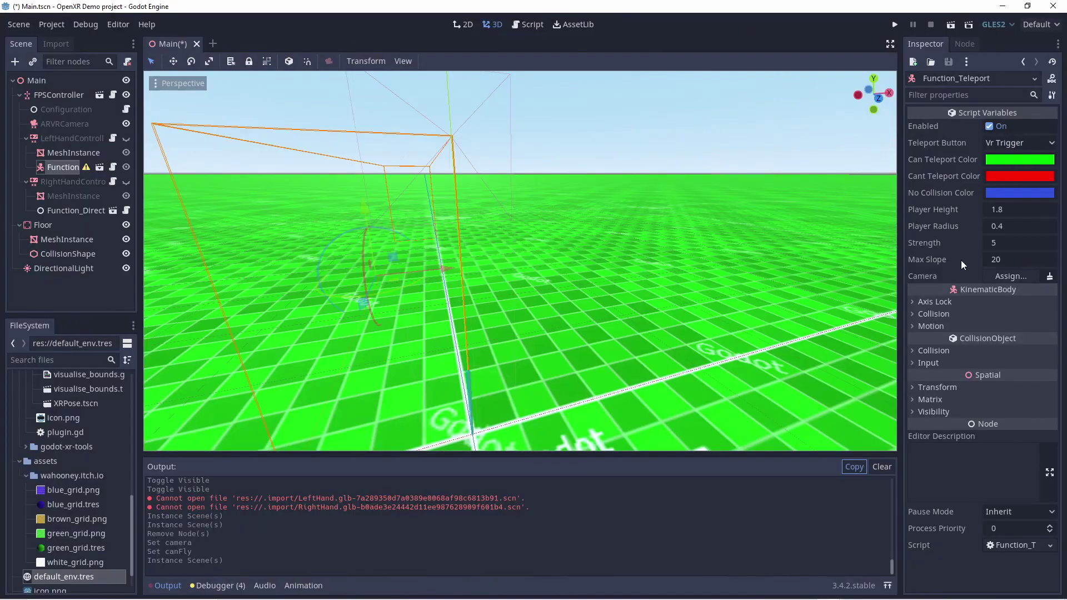
left_click(1004, 274)
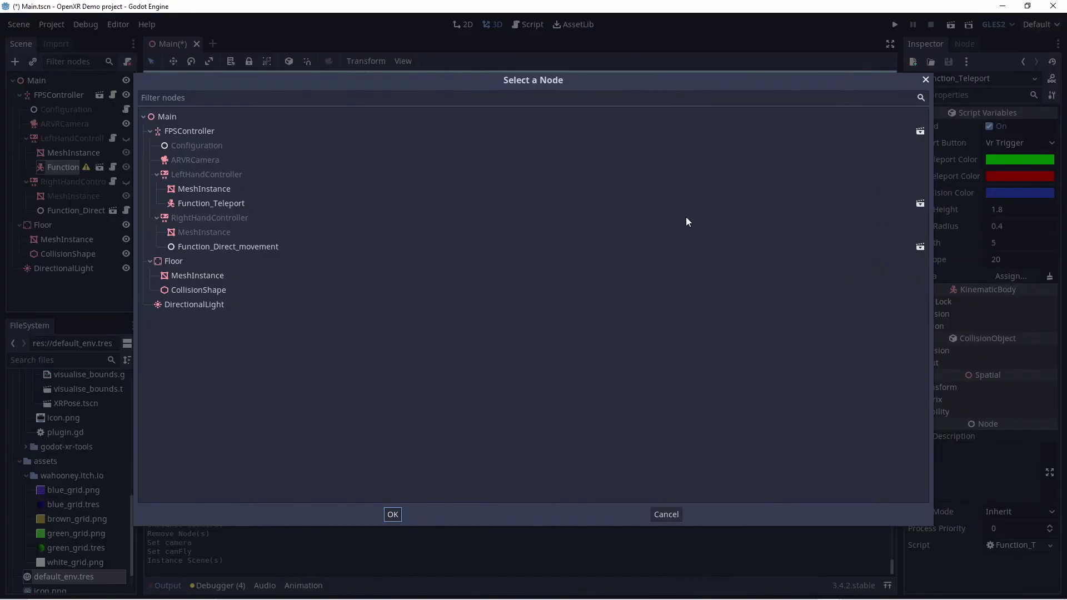
double_click(211, 159)
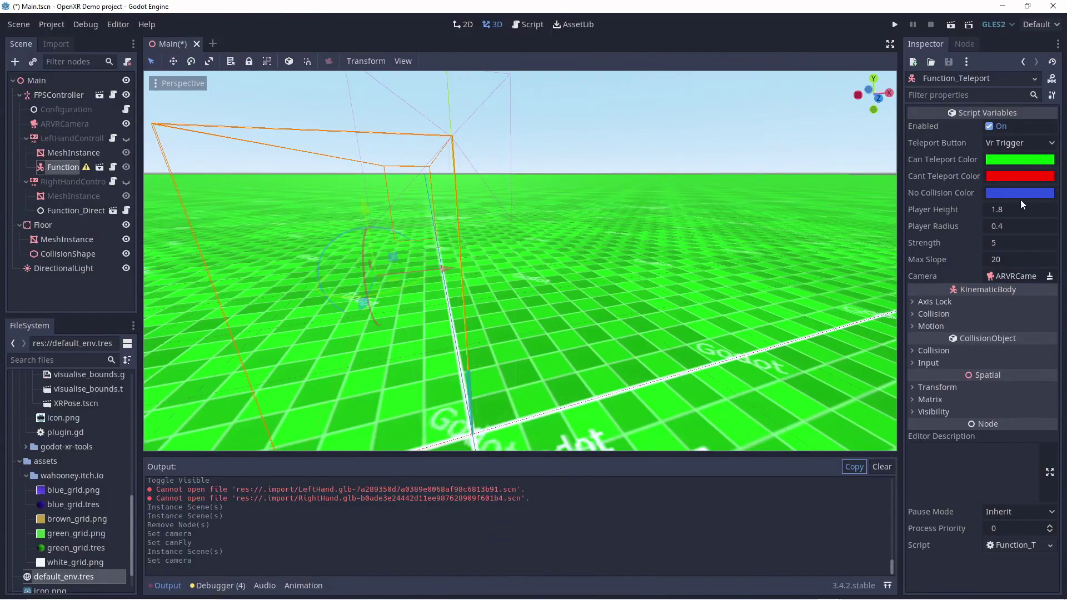
Step: Review the Floor, Function_Teleport and Function_Direct_movement node settings
middle_click_drag(546, 226, 643, 241)
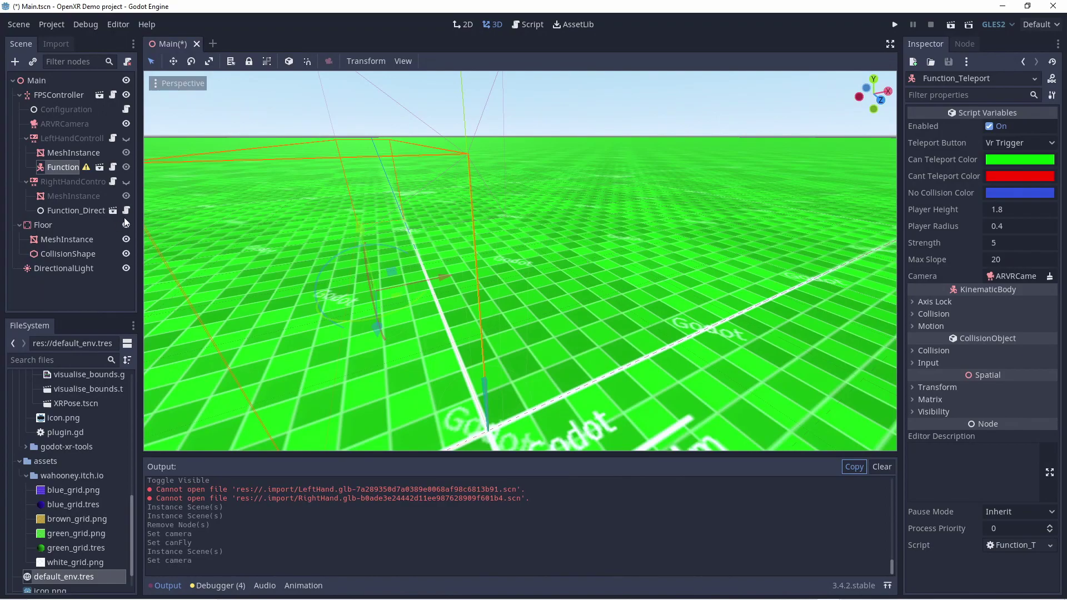
left_click(45, 227)
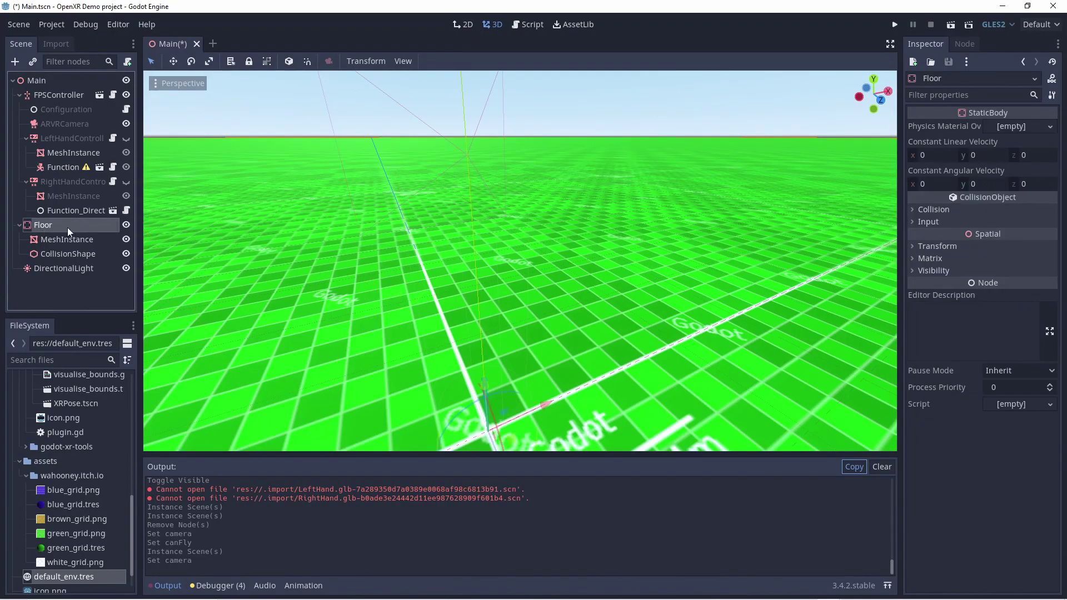
left_click(65, 168)
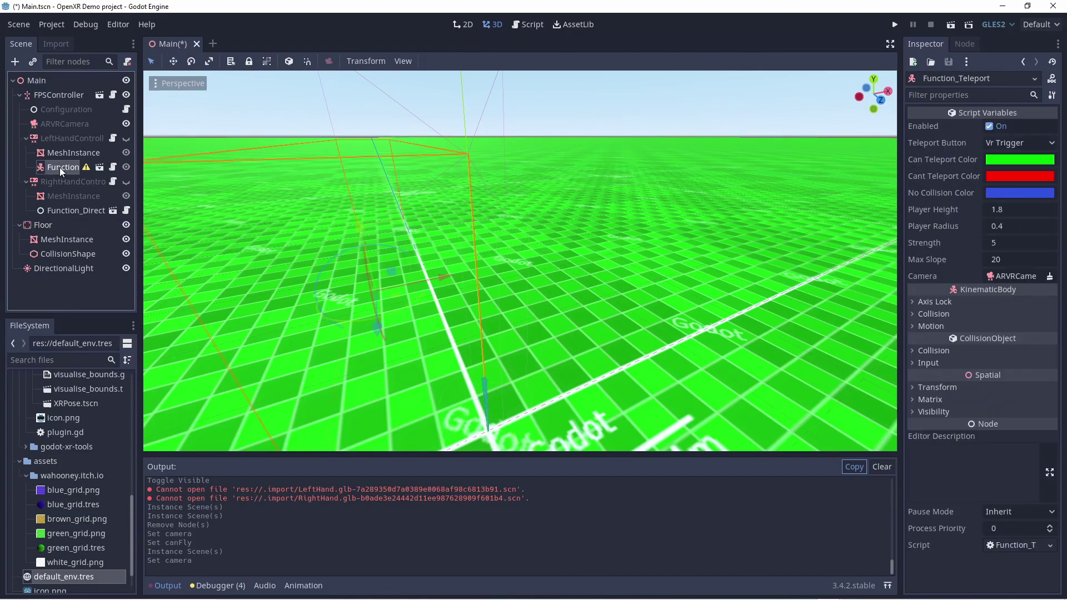
left_click(64, 210)
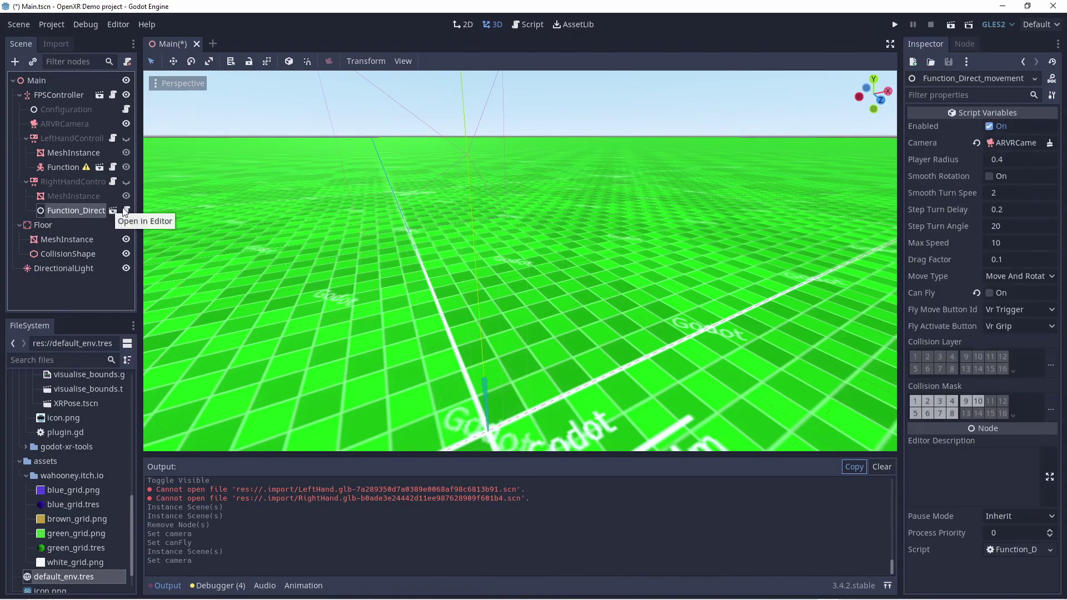
Step: Save Main.tscn and launch the VR demo to test direct movement and teleport
left_click(892, 23)
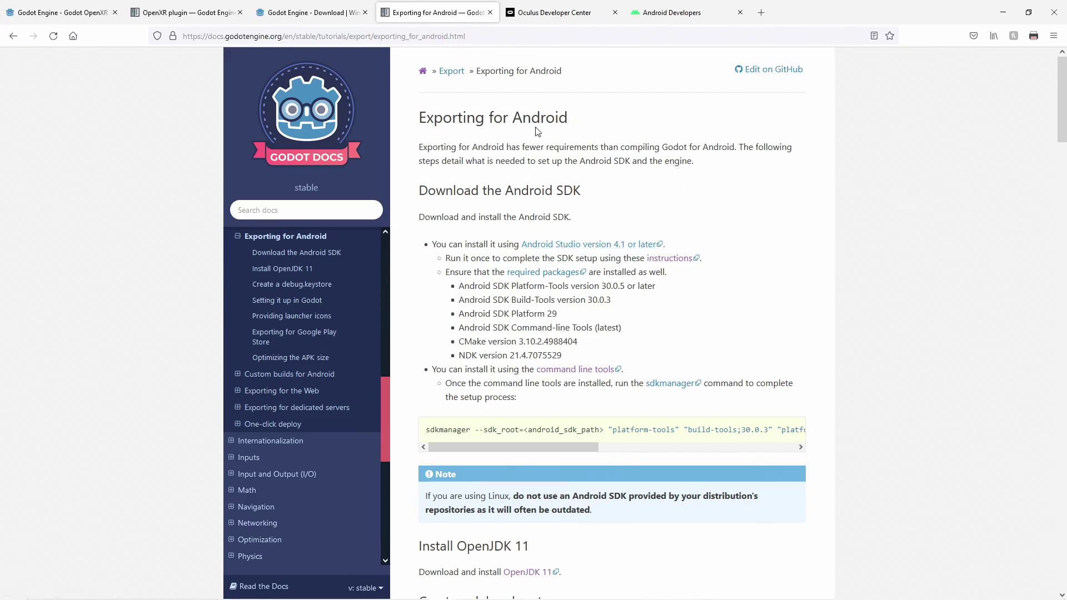
Step: Read through the Exporting for Android docs page and highlight the keytool command
scroll(606, 367, "down", 2)
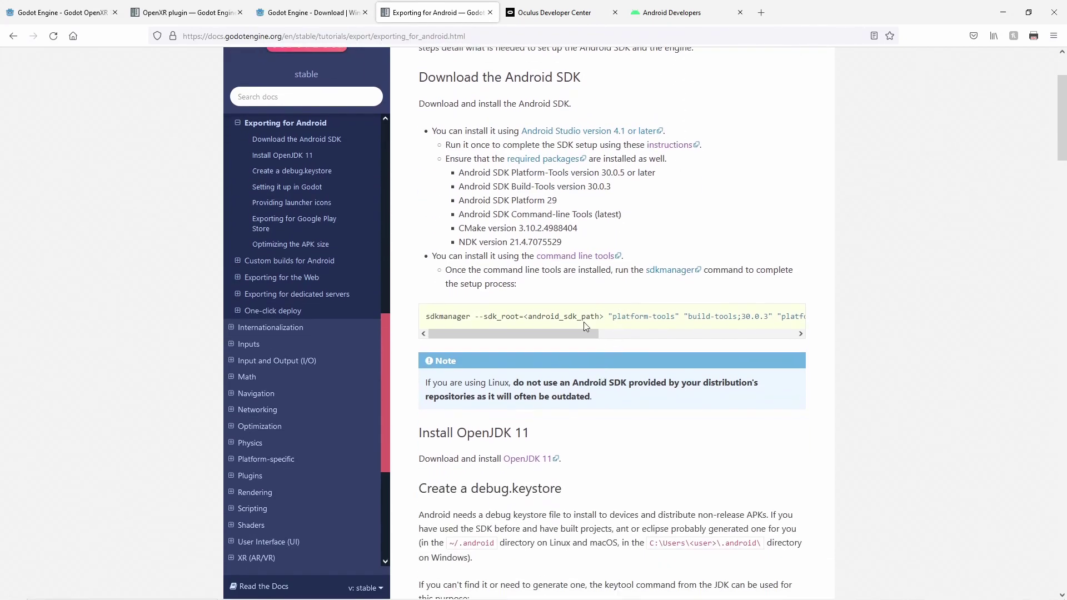
scroll(584, 322, "down", 1)
scroll(552, 312, "up", 1)
scroll(577, 316, "down", 6)
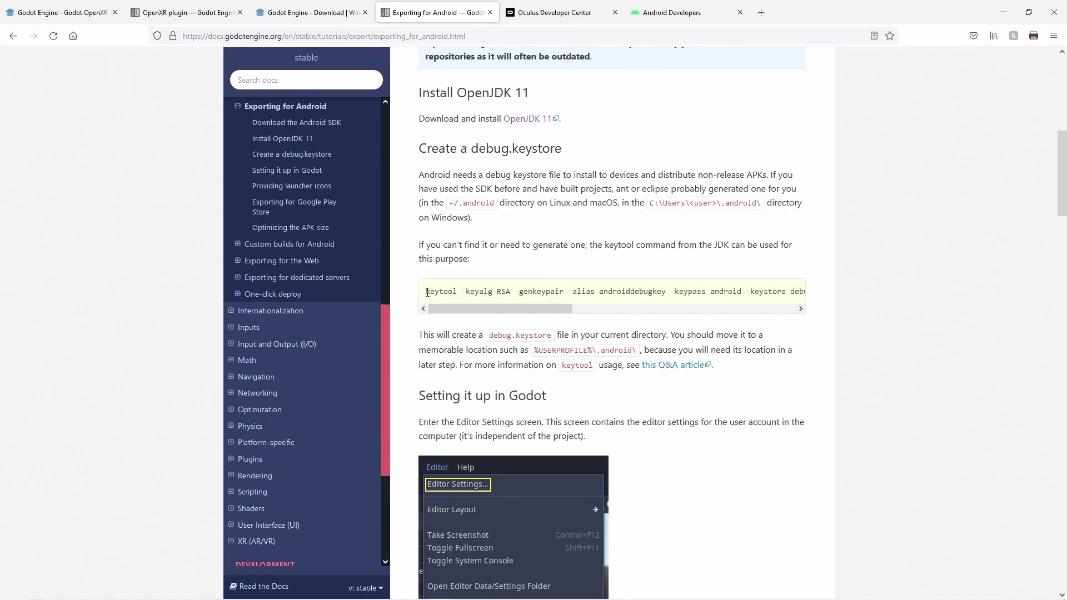
left_click_drag(425, 292, 769, 293)
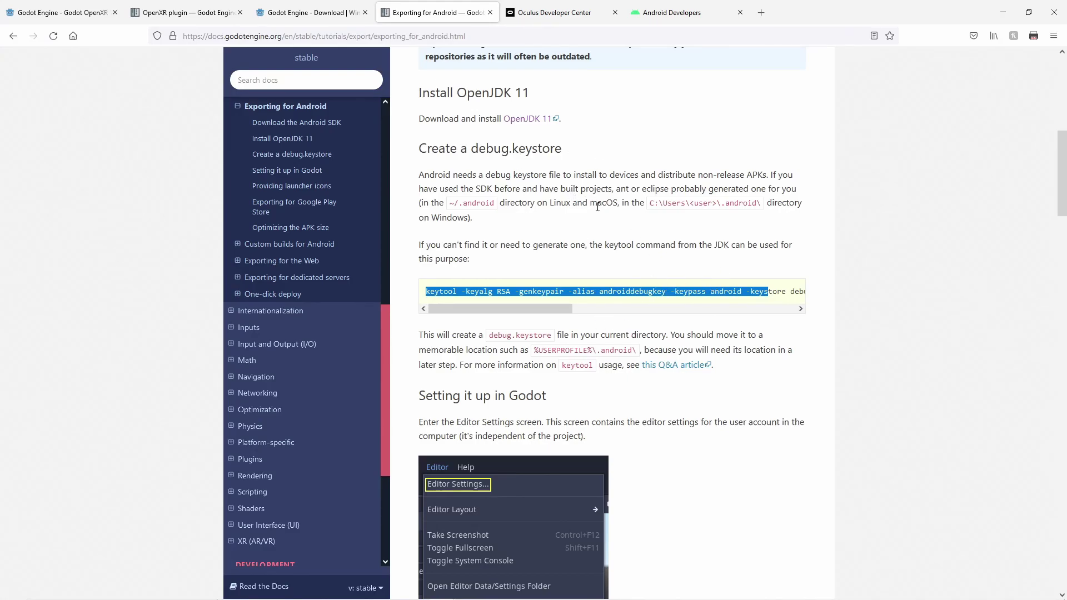
left_click(589, 264)
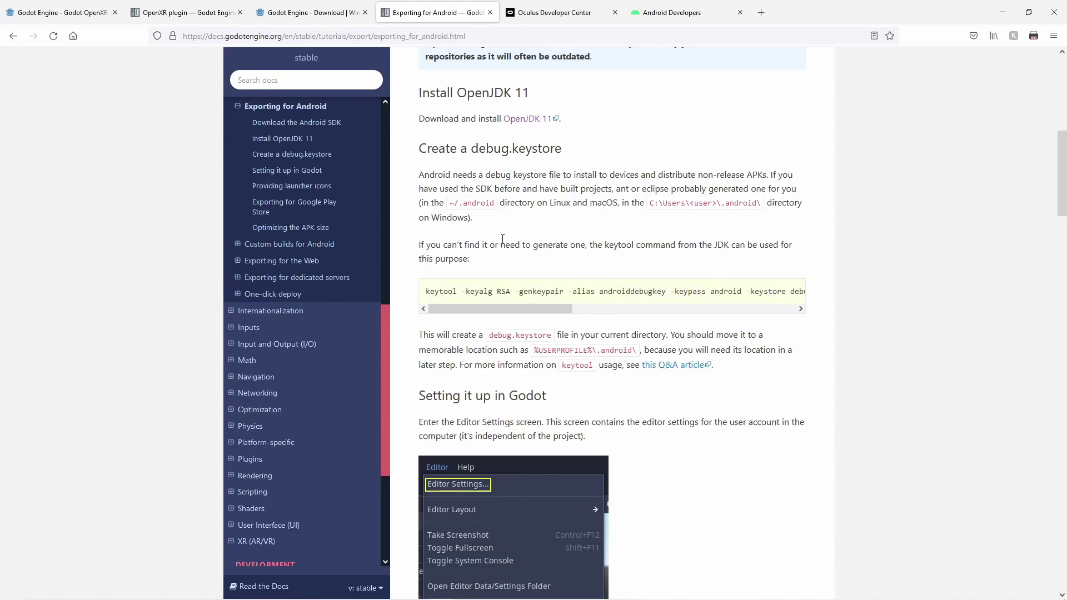
scroll(502, 239, "up", 7)
scroll(503, 242, "down", 9)
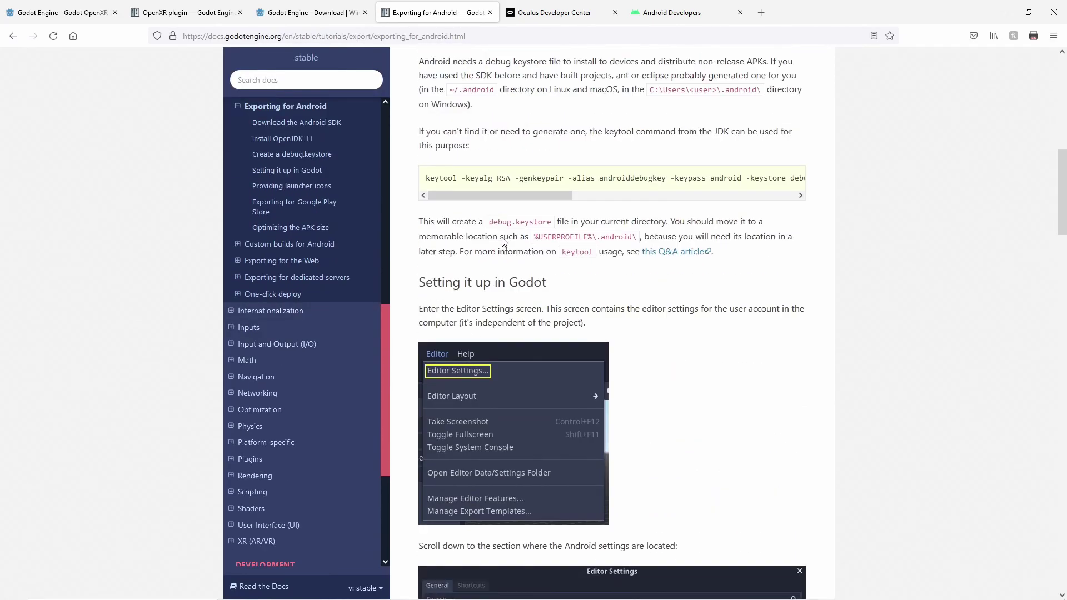
scroll(504, 242, "down", 1)
scroll(504, 242, "up", 10)
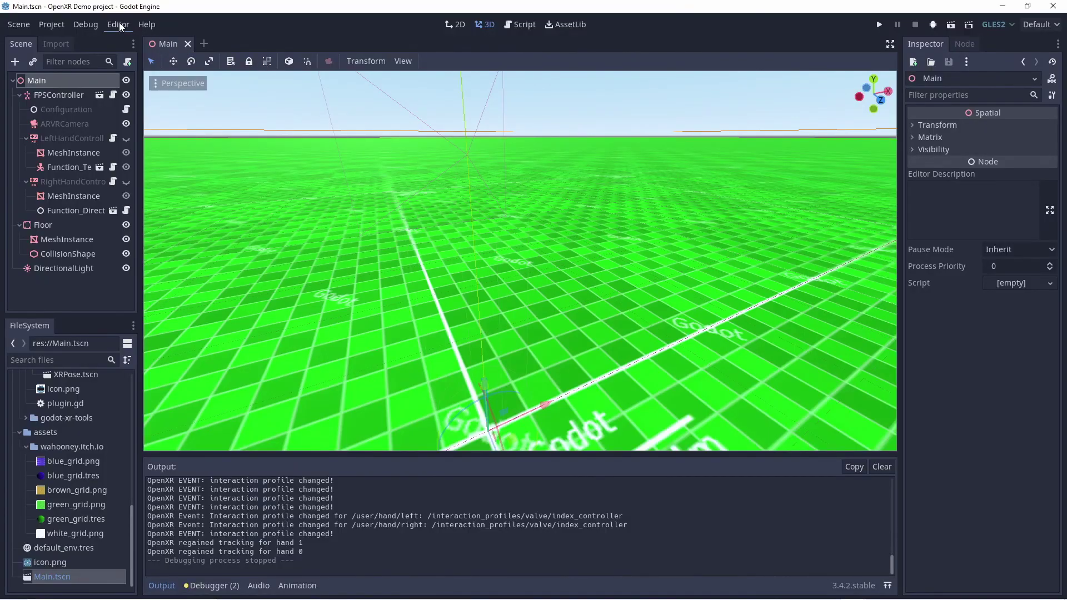
Step: Confirm Editor Settings Android paths: SDK at C:\Development\Android\Sdk and the debug keystore
left_click(118, 24)
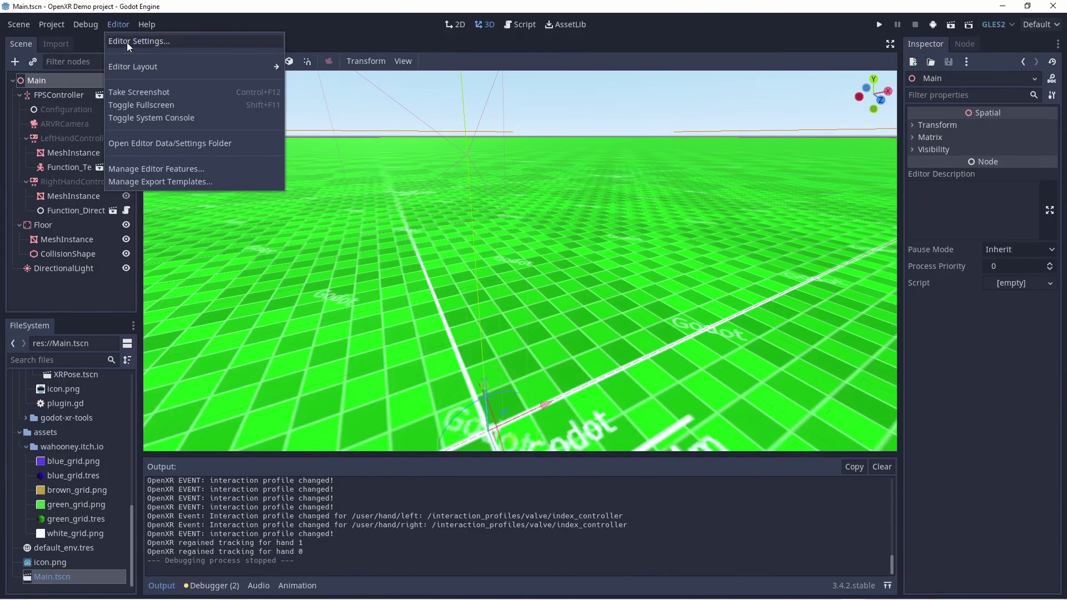
left_click(119, 40)
scroll(328, 222, "down", 5)
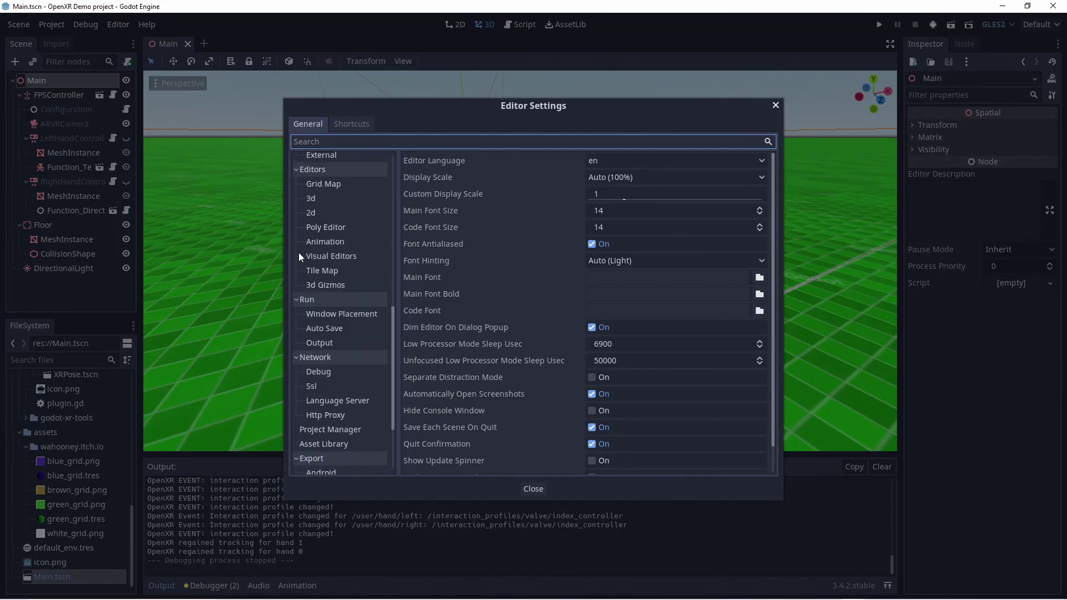
scroll(322, 410, "down", 3)
left_click(322, 374)
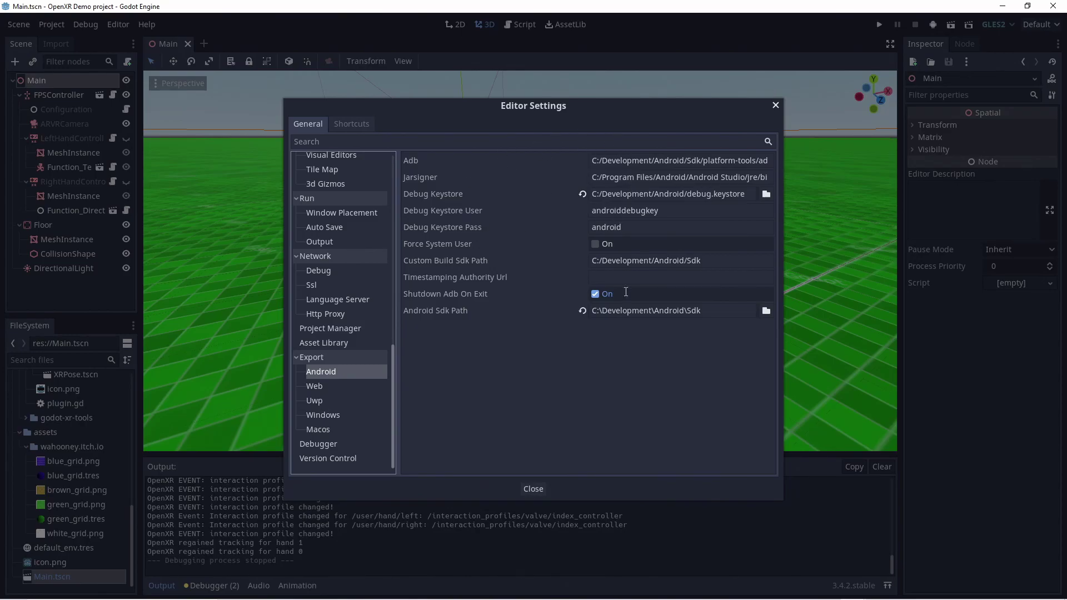
left_click(705, 260)
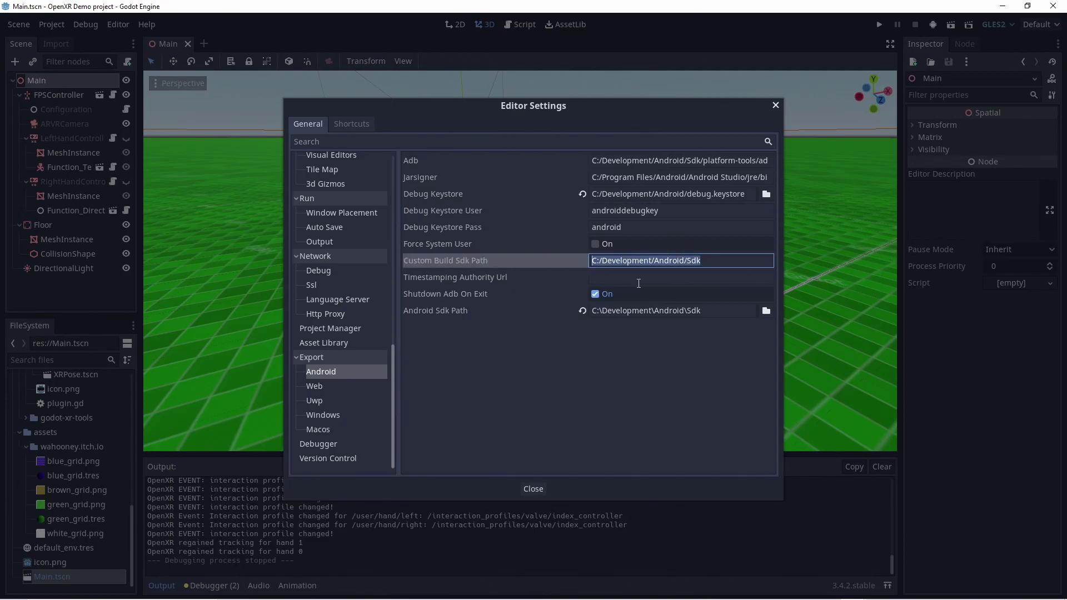
left_click(731, 311)
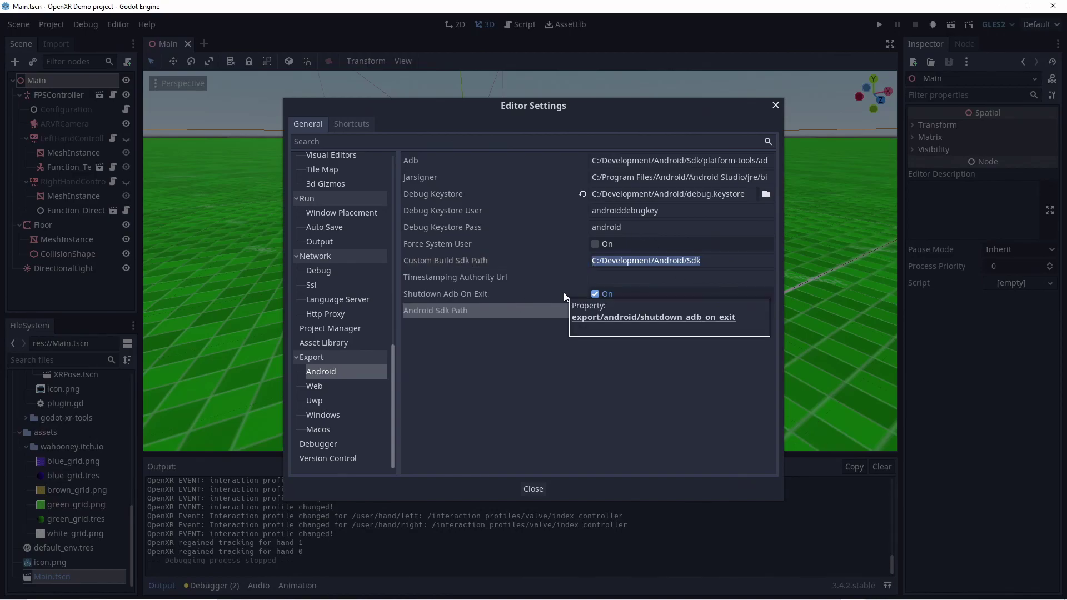
left_click(533, 488)
left_click(118, 25)
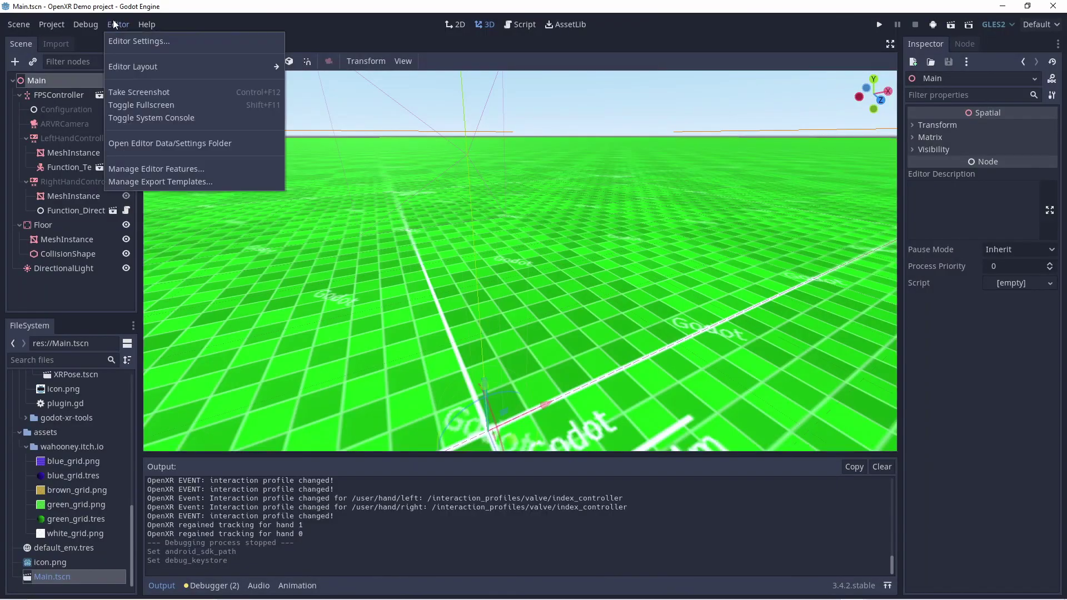
Step: Download and install the 3.4.2.stable export templates from the template manager
left_click(172, 182)
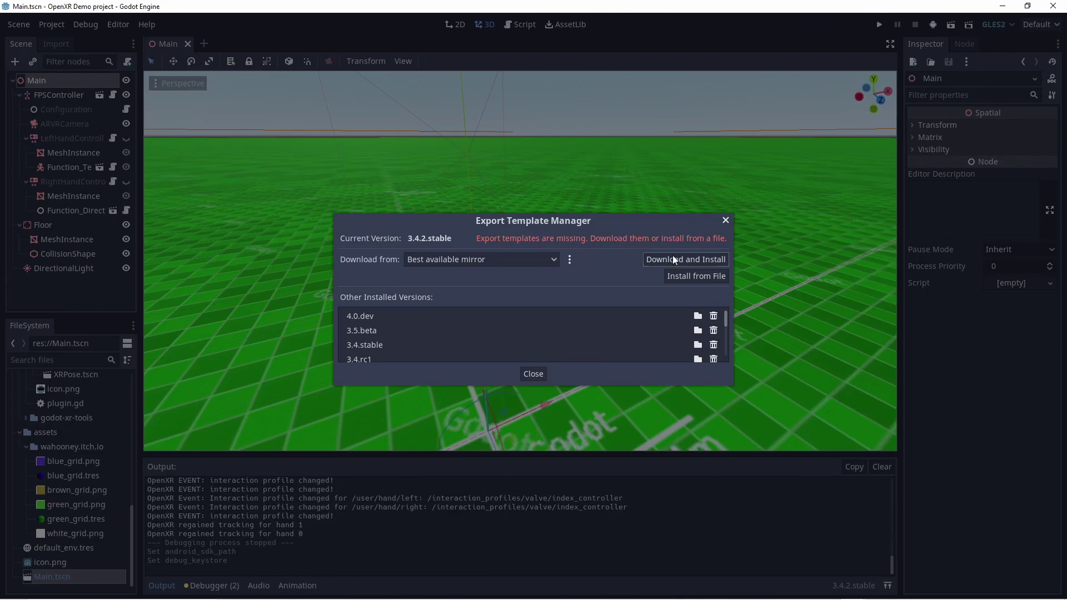
left_click(697, 259)
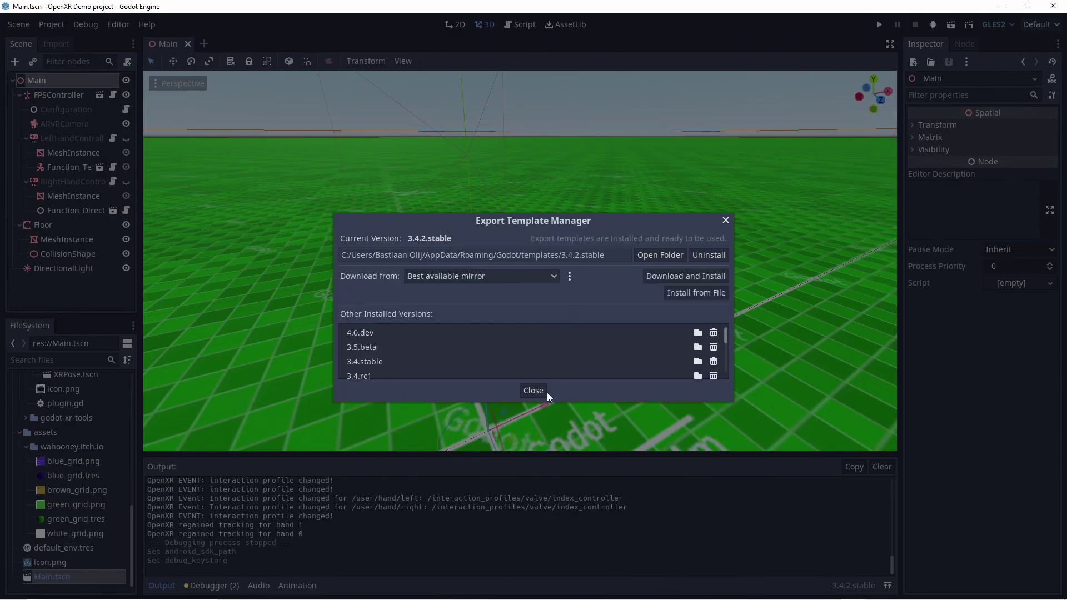
Step: Add an Android preset in the Project Export dialog
left_click(543, 391)
left_click(63, 26)
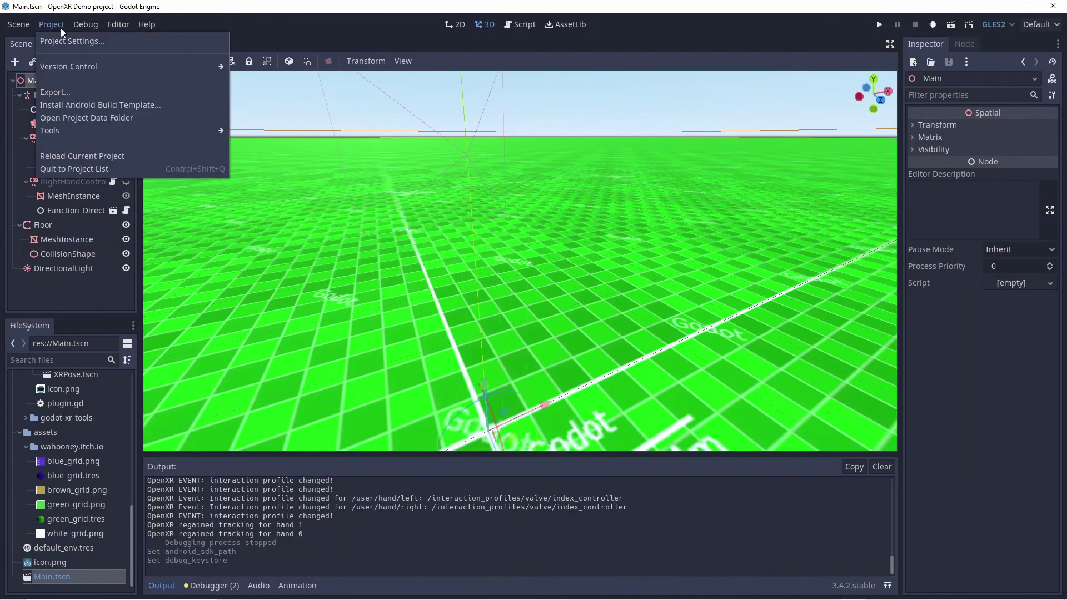
left_click(73, 92)
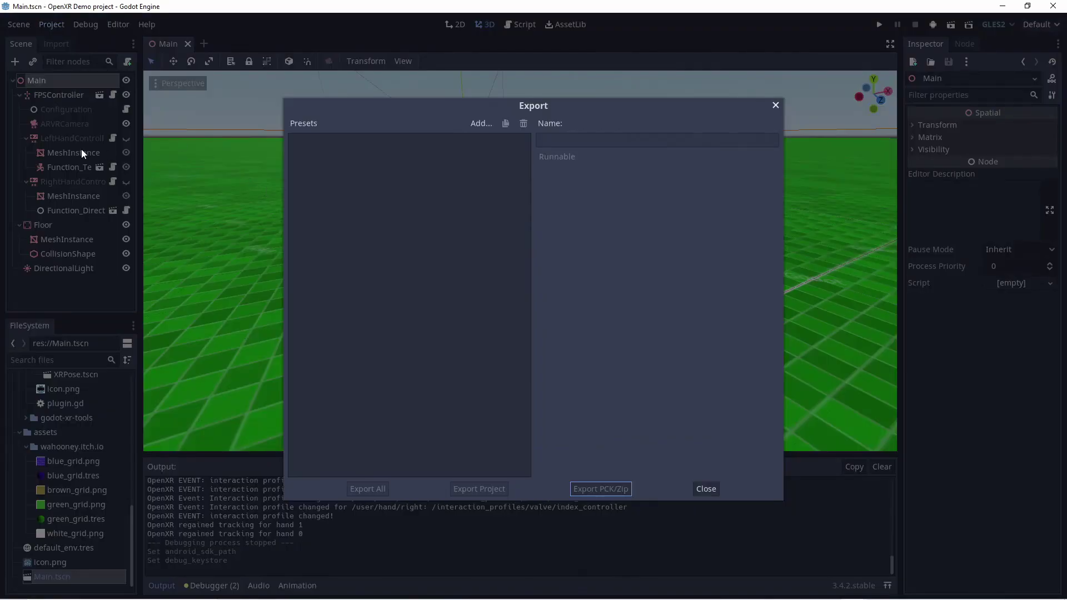
left_click(474, 125)
left_click(506, 145)
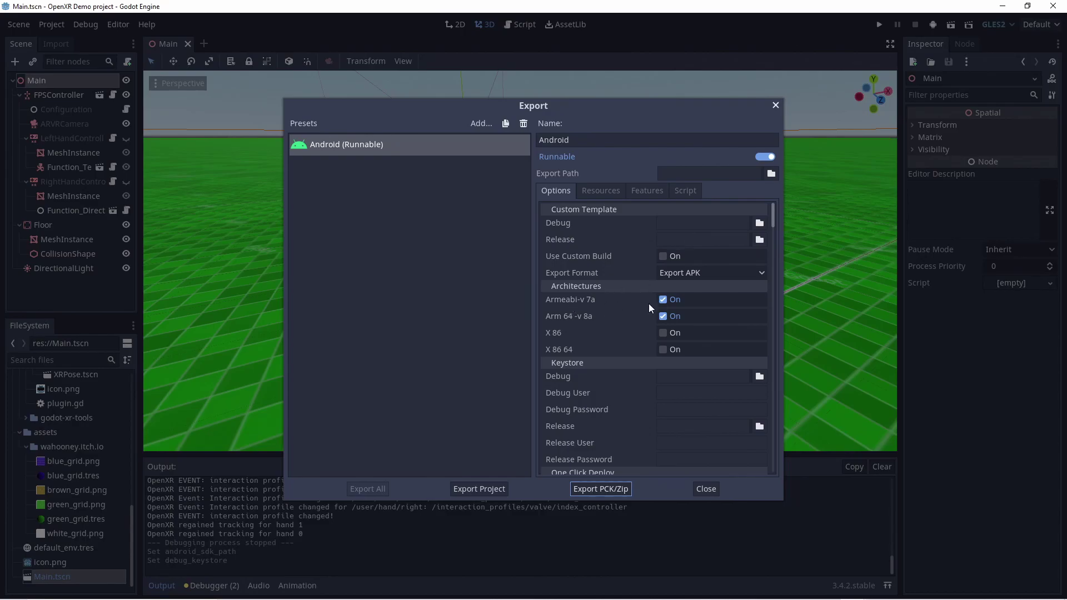
Step: Disable Armeabi-v 7a, leaving Arm 64-v8a, and set Xr Mode to OpenXR
left_click(663, 300)
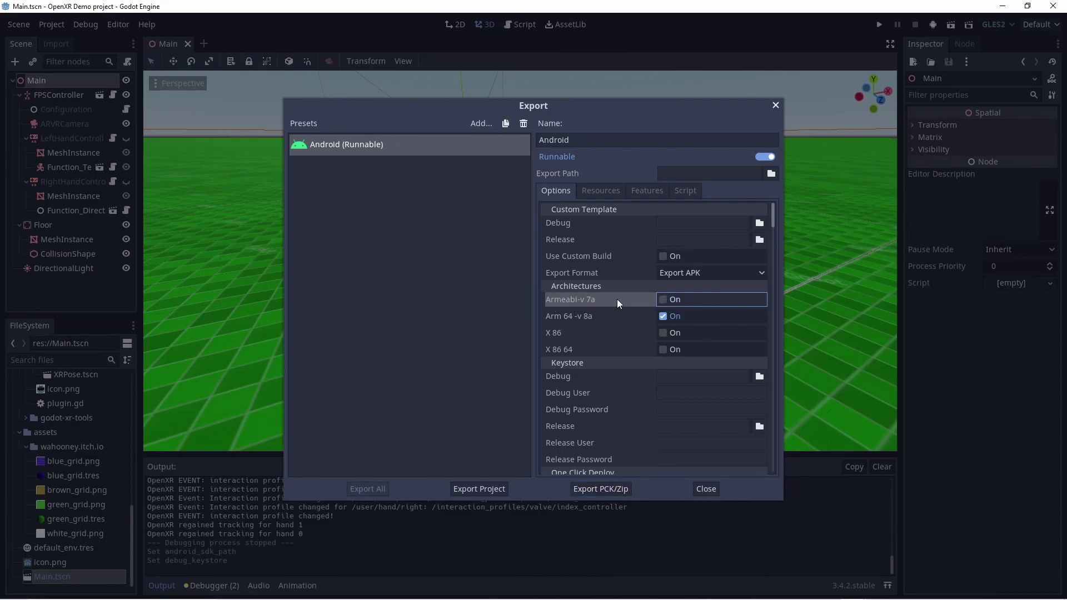
scroll(617, 299, "down", 10)
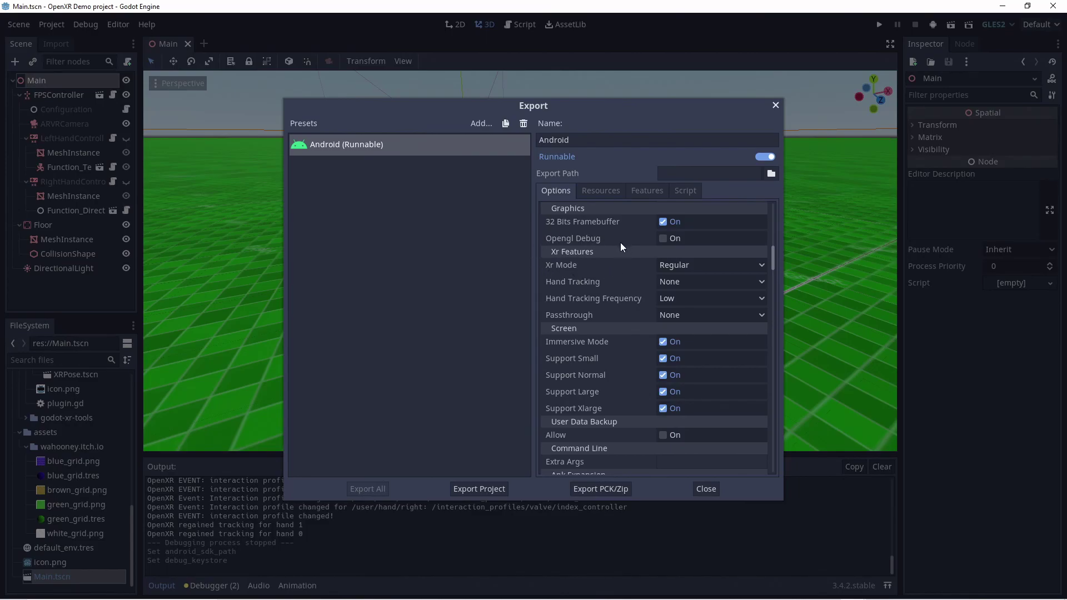
left_click(763, 265)
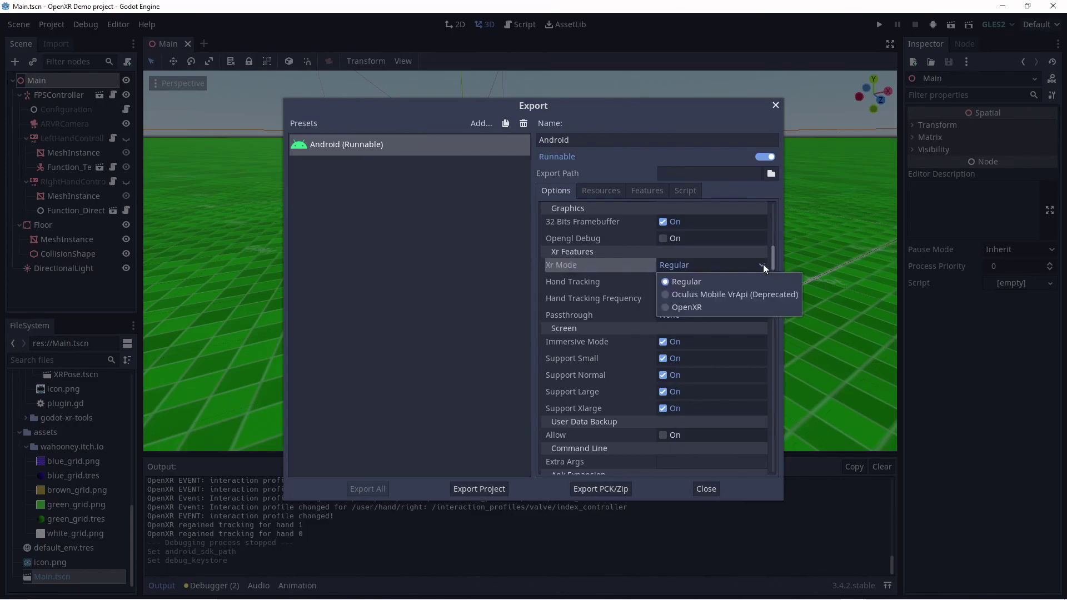
left_click(683, 309)
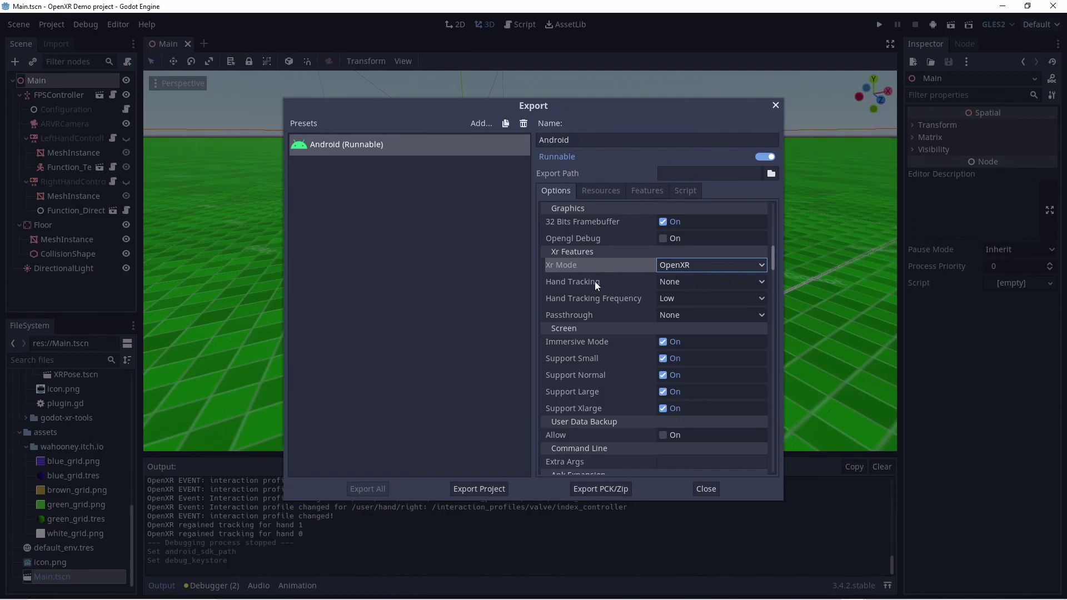
left_click(705, 488)
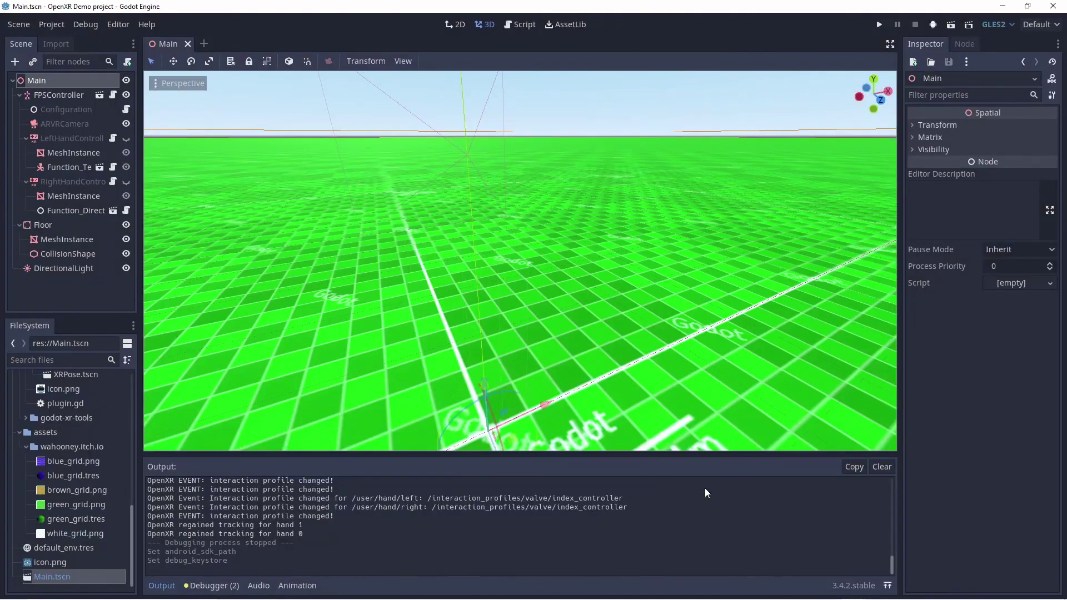
Step: One-click deploy the APK to the connected Oculus Quest
left_click(934, 25)
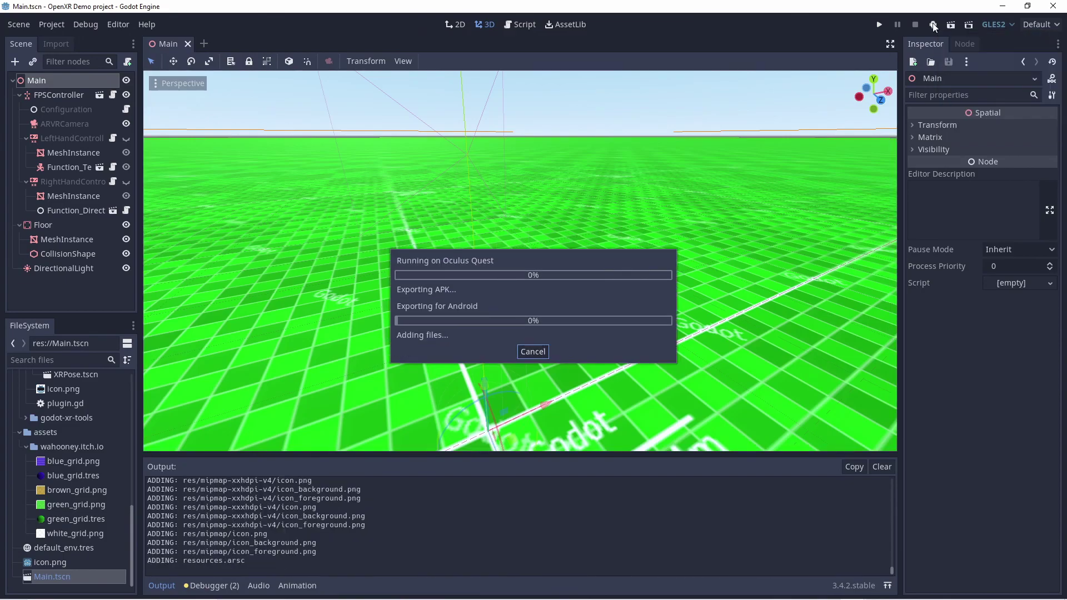